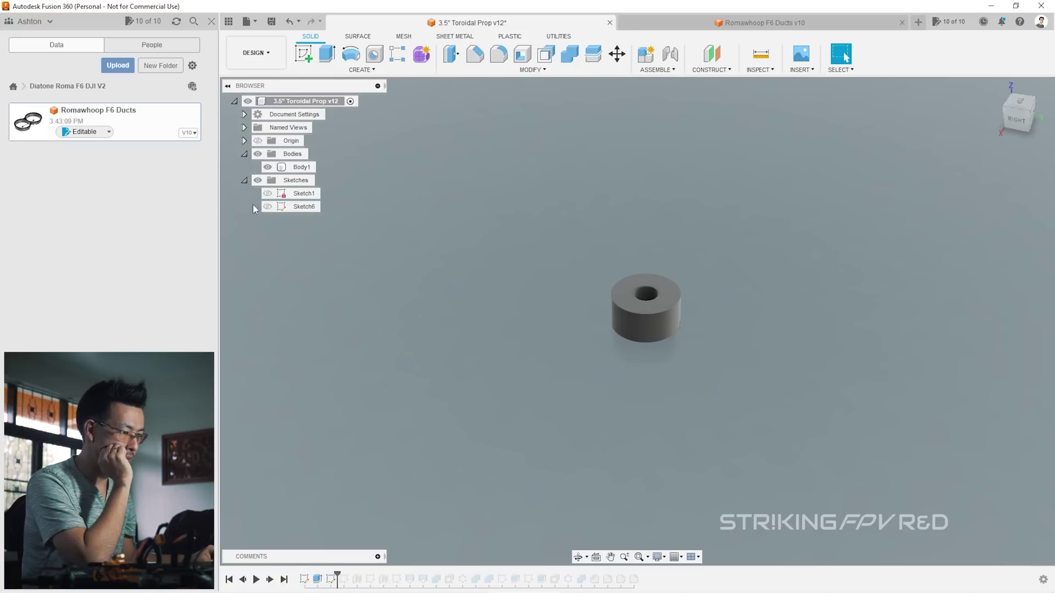
Step: Show Sketch6's 90 mm circle, check its diameter, and roll the timeline forward to Sketch7
{"action": "left_click", "coordinate": [267, 206]}
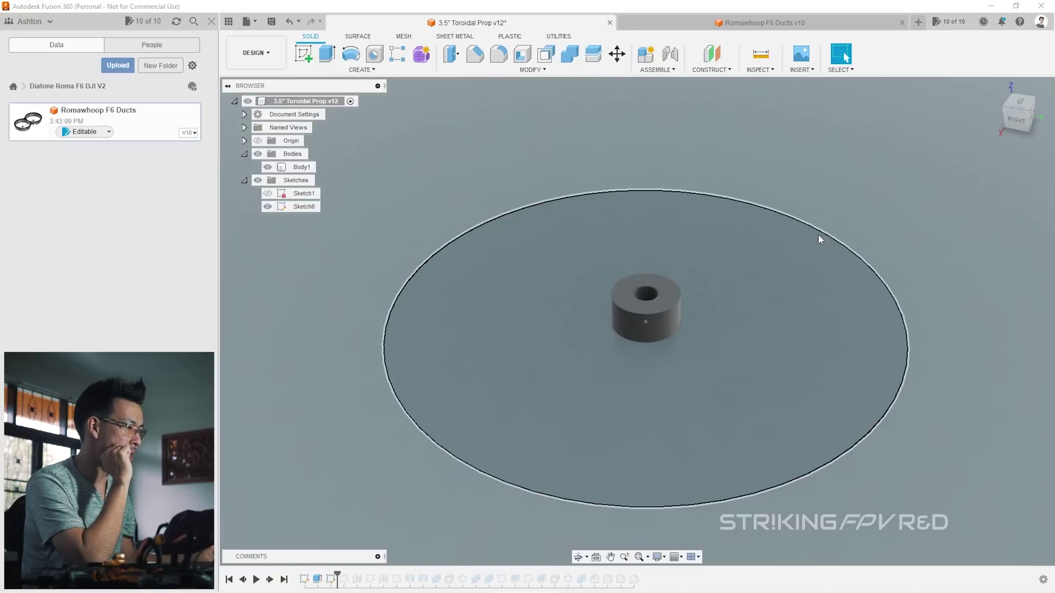
{"action": "left_click", "coordinate": [819, 235]}
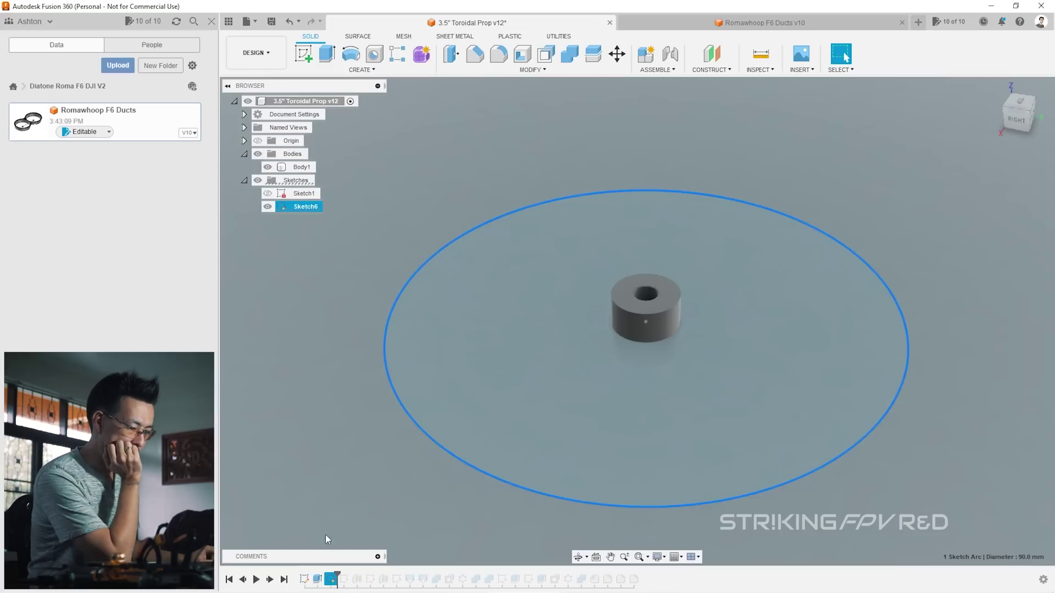
{"action": "left_click_drag", "start_coordinate": [336, 577], "coordinate": [346, 578]}
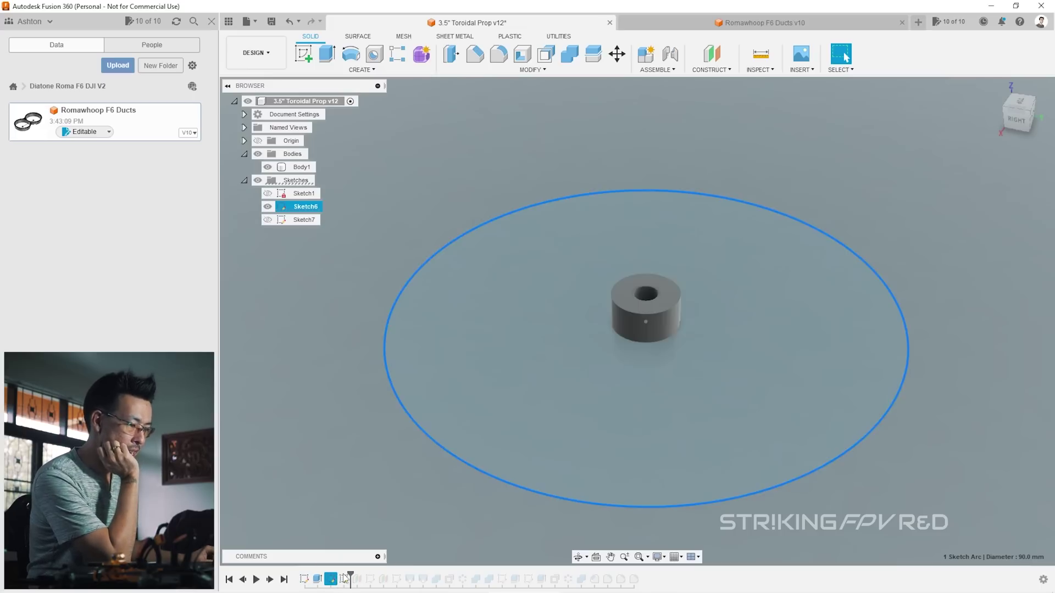
Step: Show Sketch7 and inspect the crossed hub ellipses and the small profile on the 90 mm circle
{"action": "left_click", "coordinate": [268, 220]}
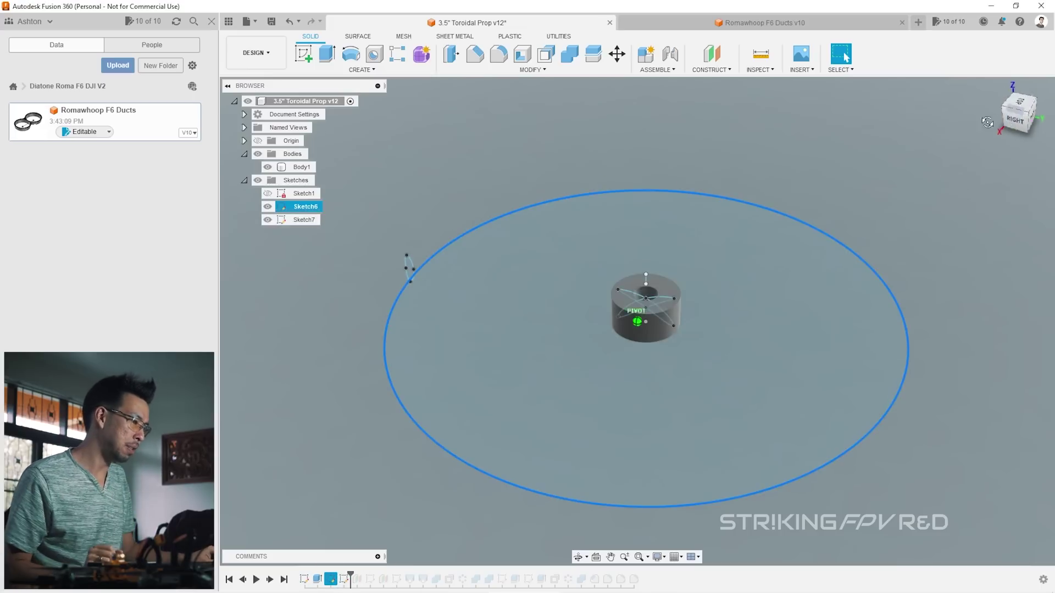
{"action": "middle_click_drag", "start_coordinate": [987, 122], "coordinate": [885, 313], "text": "shift"}
{"action": "scroll", "coordinate": [723, 421], "scroll_direction": "up", "scroll_amount": 3}
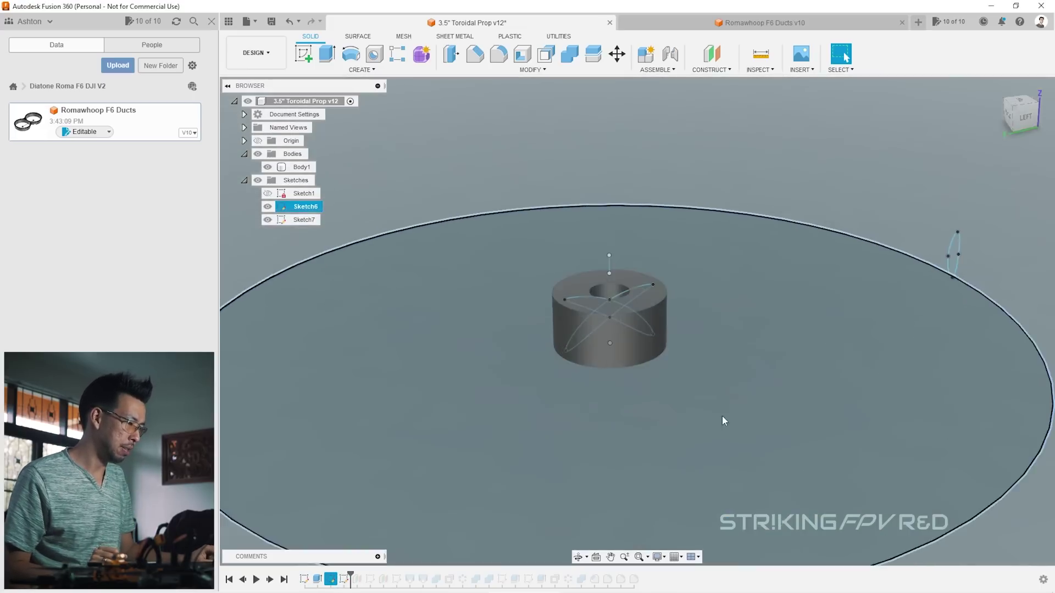
{"action": "scroll", "coordinate": [643, 352], "scroll_direction": "up", "scroll_amount": 5}
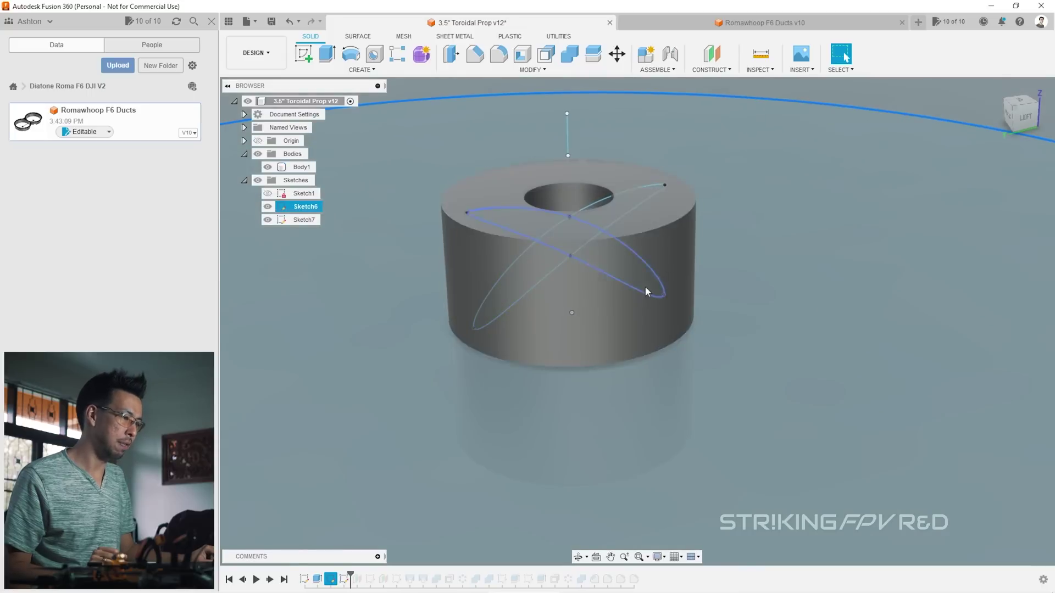
{"action": "middle_click_drag", "start_coordinate": [621, 247], "coordinate": [584, 136], "text": "shift"}
{"action": "left_click", "coordinate": [573, 304]}
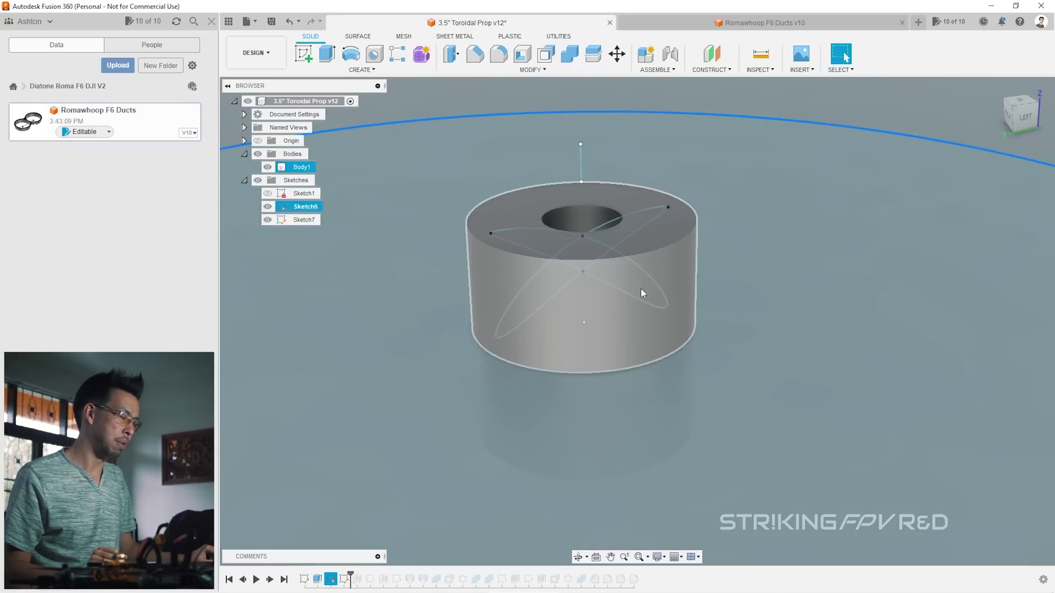
{"action": "scroll", "coordinate": [405, 390], "scroll_direction": "down", "scroll_amount": 3}
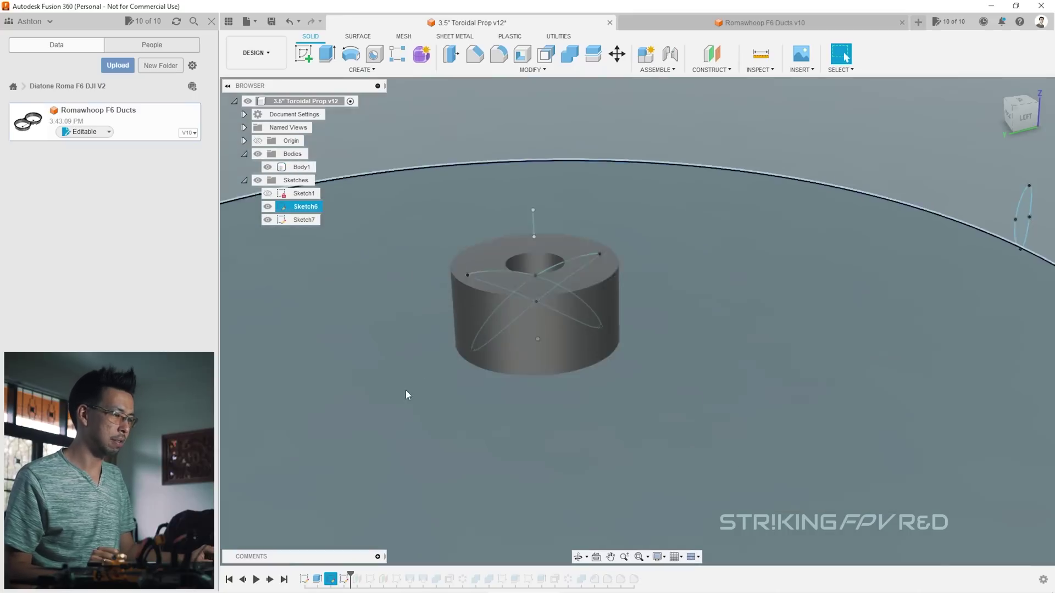
{"action": "scroll", "coordinate": [853, 301], "scroll_direction": "up", "scroll_amount": 10}
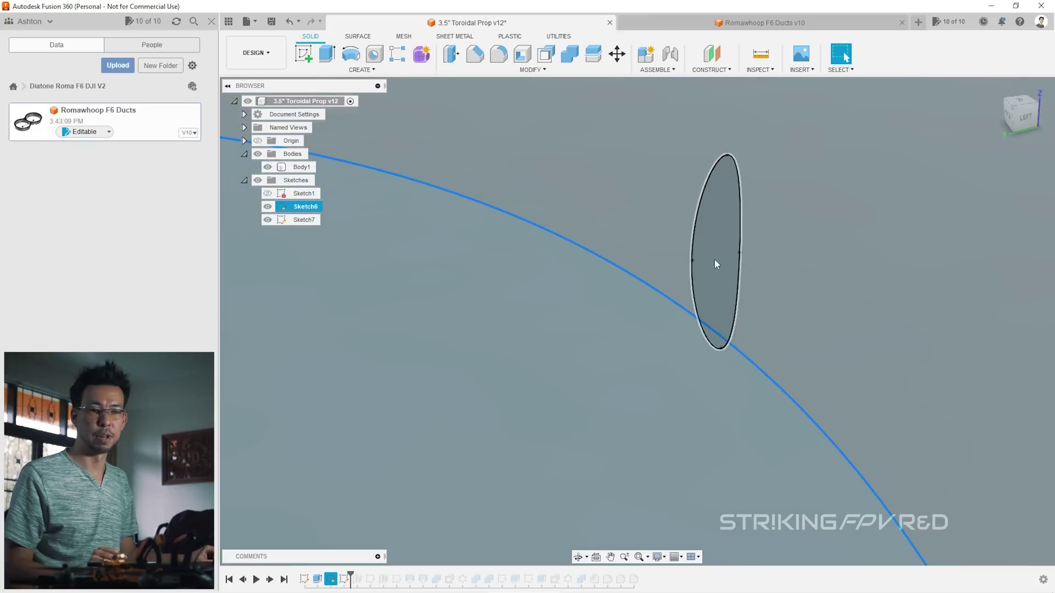
{"action": "scroll", "coordinate": [821, 200], "scroll_direction": "down", "scroll_amount": 8}
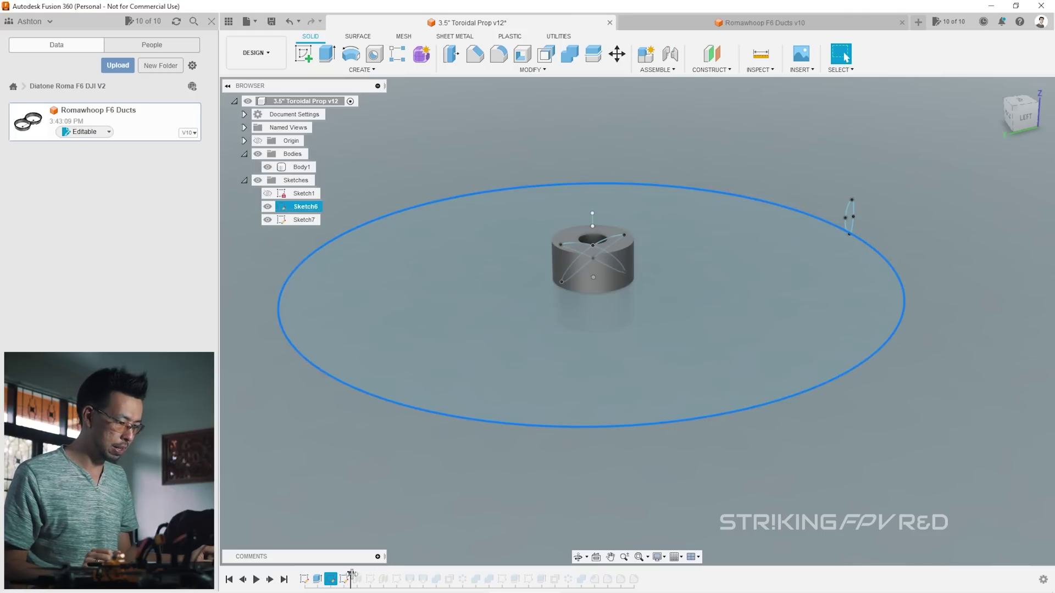
Step: Roll the timeline past Sketch8, show Sketch9, and select its ellipse loop
{"action": "left_click_drag", "start_coordinate": [351, 575], "coordinate": [401, 573]}
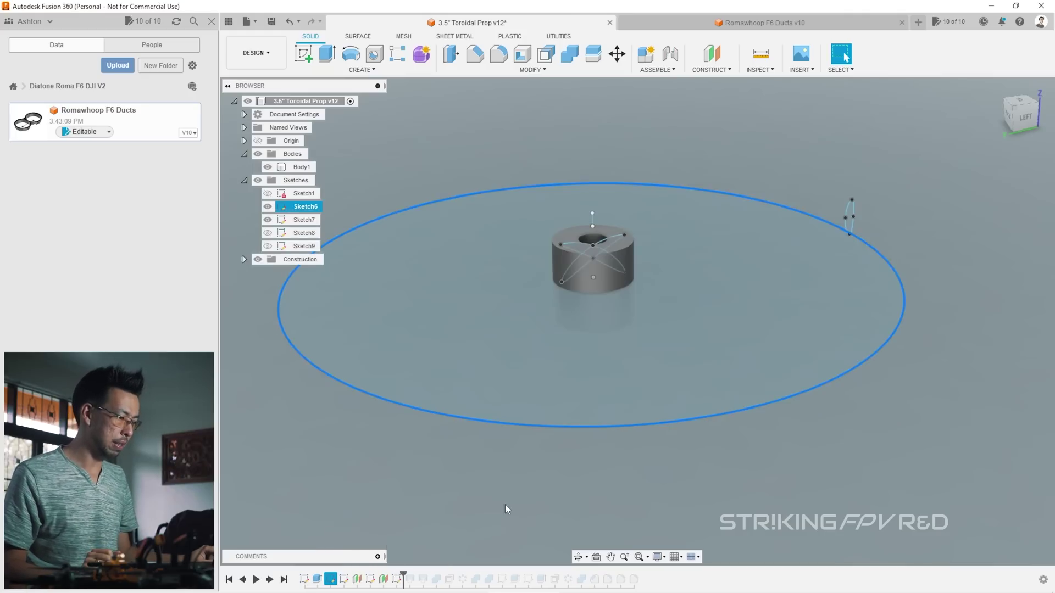
{"action": "left_click", "coordinate": [268, 246]}
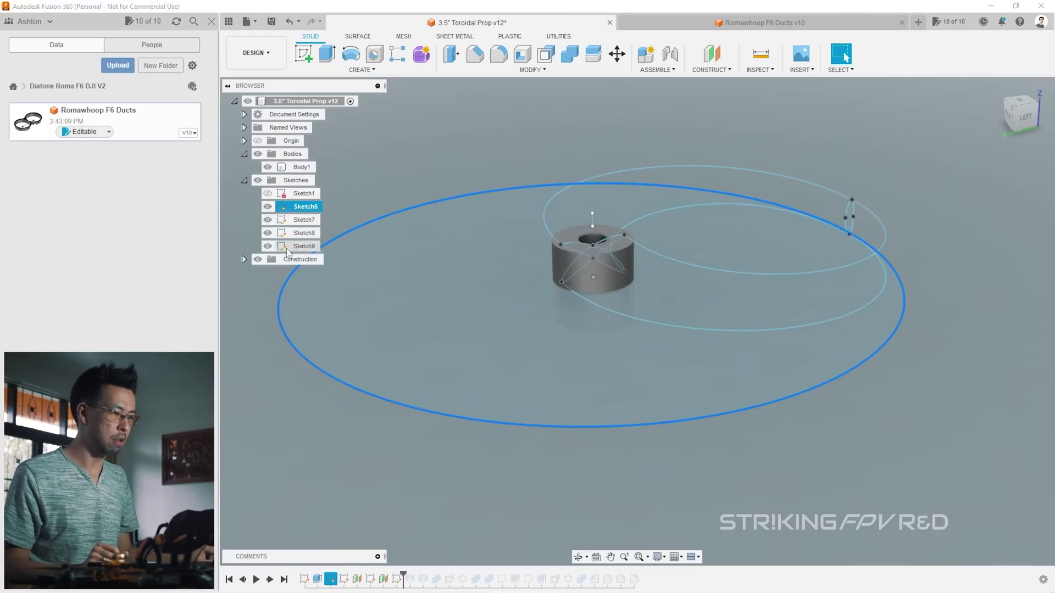
{"action": "left_click", "coordinate": [809, 244]}
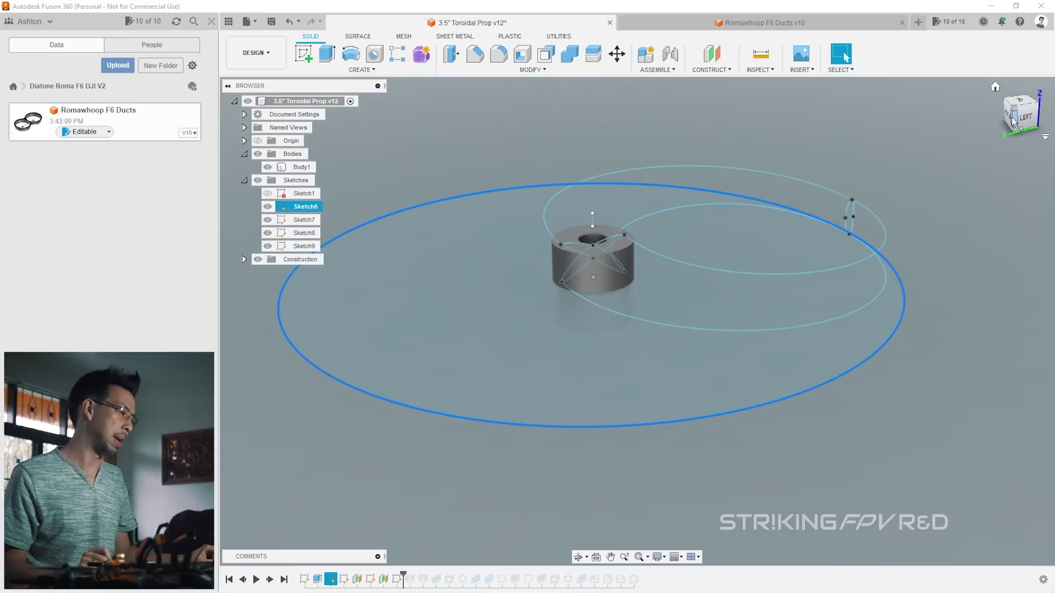
Step: In orthographic top view, check the 150.7 mm and 164.6 mm spline lengths, then return to isometric
{"action": "right_click", "coordinate": [1023, 133]}
{"action": "left_click", "coordinate": [987, 138]}
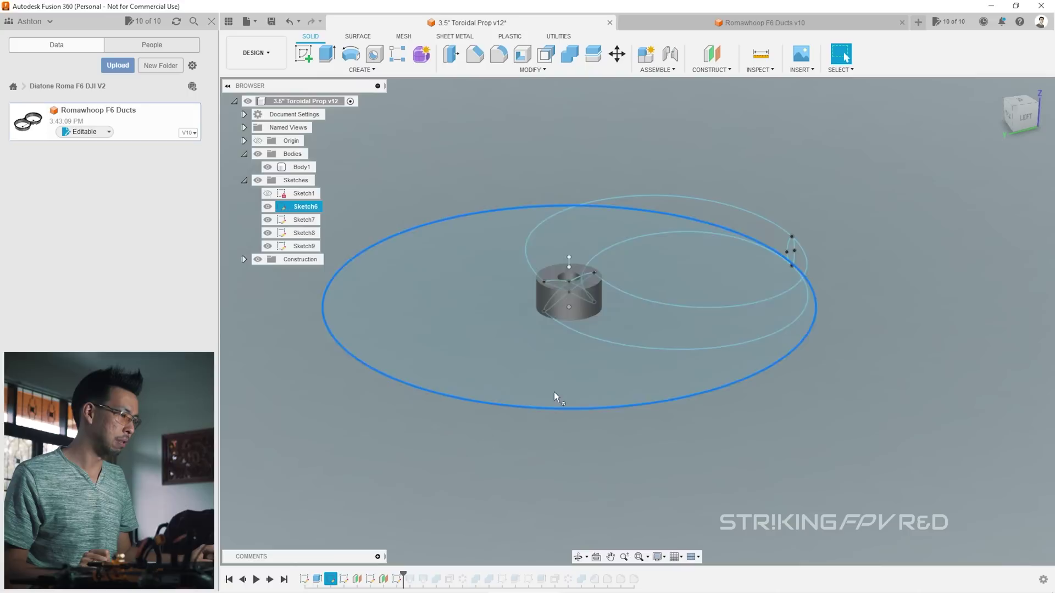
{"action": "mouse_move", "coordinate": [1016, 113]}
{"action": "left_mouse_down"}
{"action": "mouse_move", "coordinate": [1031, 151]}
{"action": "mouse_move", "coordinate": [1043, 83]}
{"action": "left_mouse_up"}
{"action": "left_click", "coordinate": [1021, 110]}
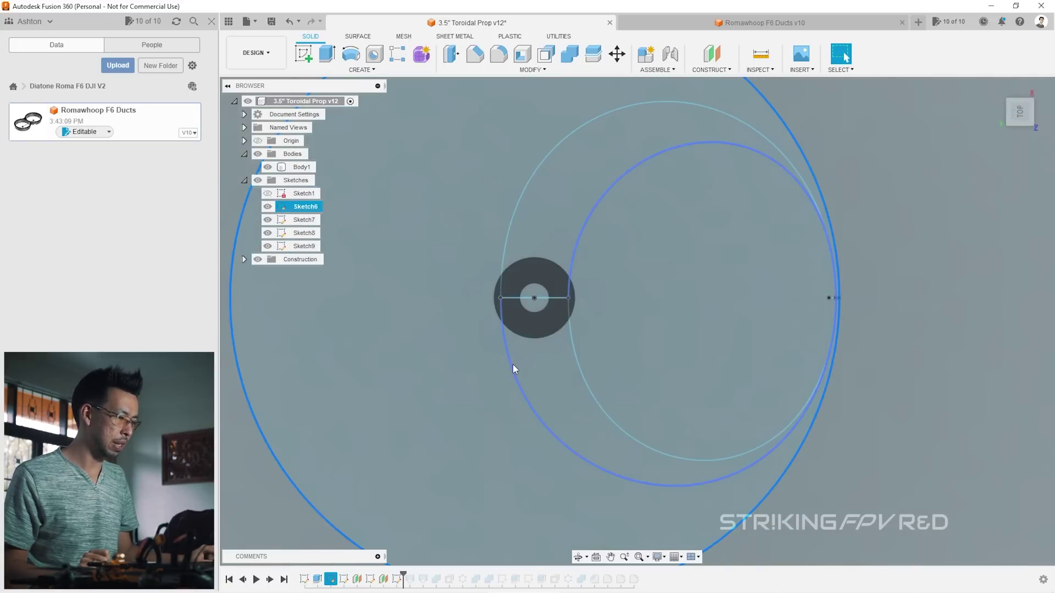
{"action": "left_click", "coordinate": [513, 364]}
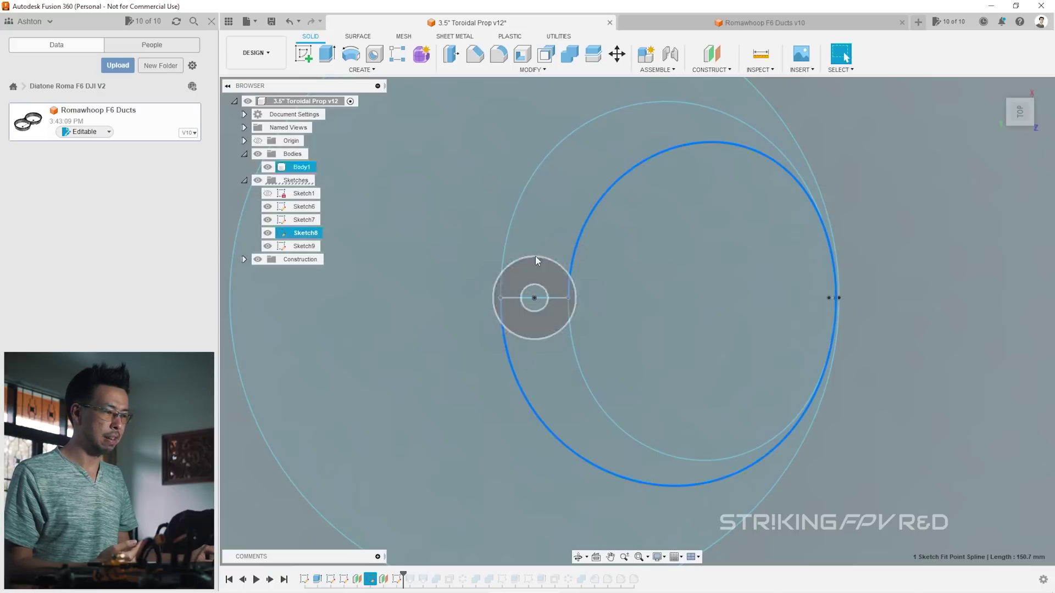
{"action": "left_click", "coordinate": [509, 236]}
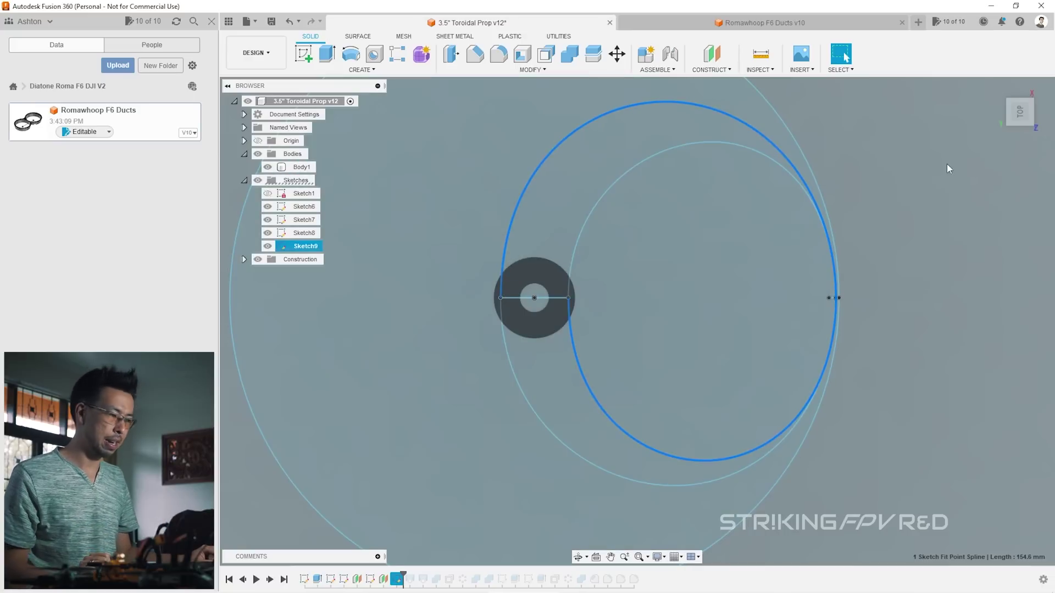
{"action": "left_click", "coordinate": [1016, 114]}
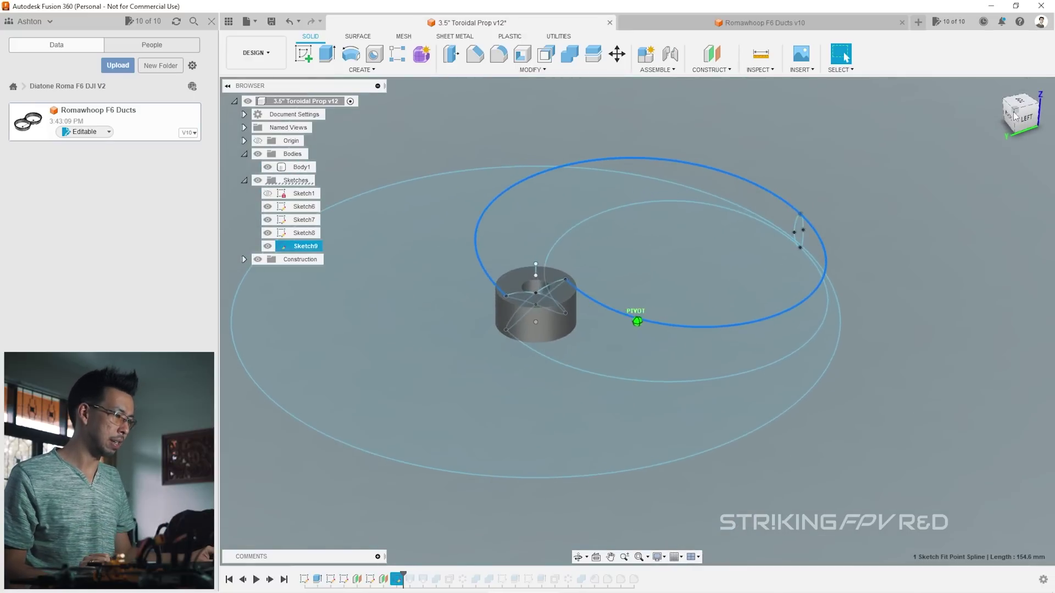
Step: Roll history past Loft3 to add the looping blade body Body7, and hide all sketches
{"action": "left_click_drag", "start_coordinate": [411, 574], "coordinate": [417, 575]}
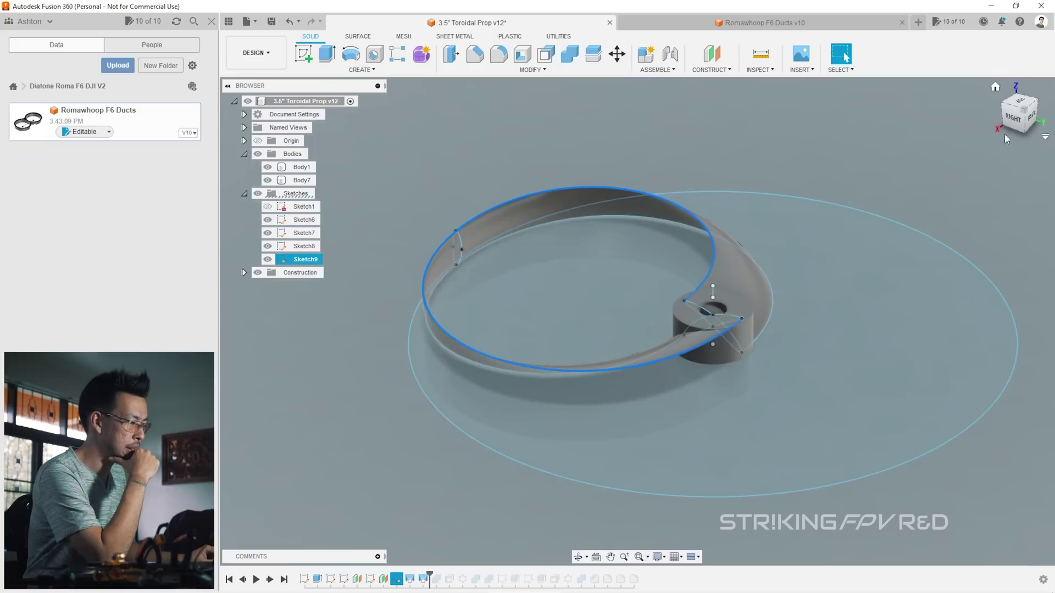
{"action": "middle_click_drag", "start_coordinate": [635, 315], "coordinate": [561, 183], "text": "shift"}
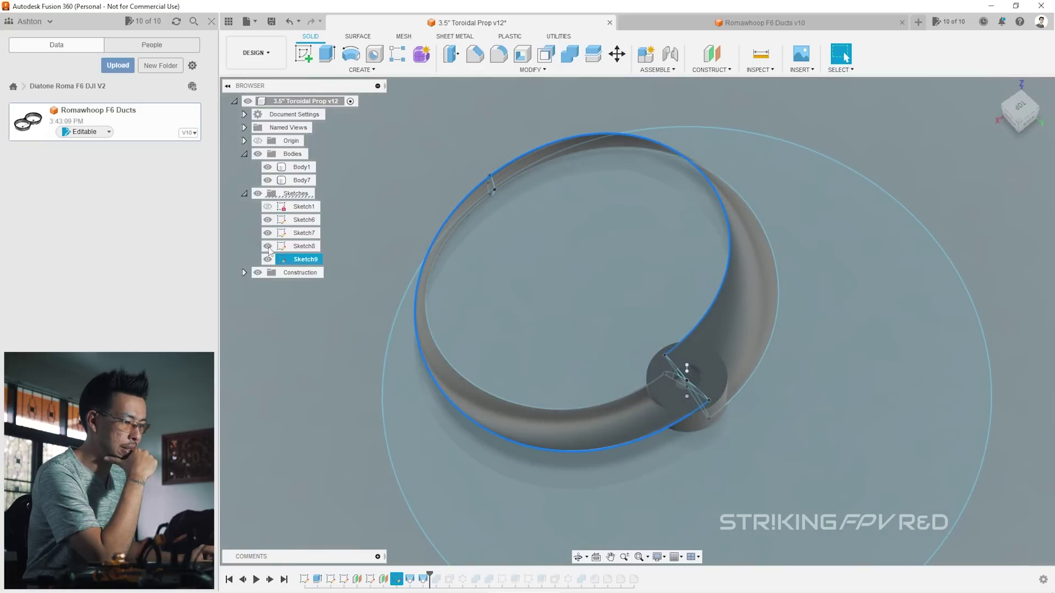
{"action": "left_click", "coordinate": [258, 194]}
{"action": "middle_click_drag", "start_coordinate": [637, 321], "coordinate": [555, 280], "text": "shift"}
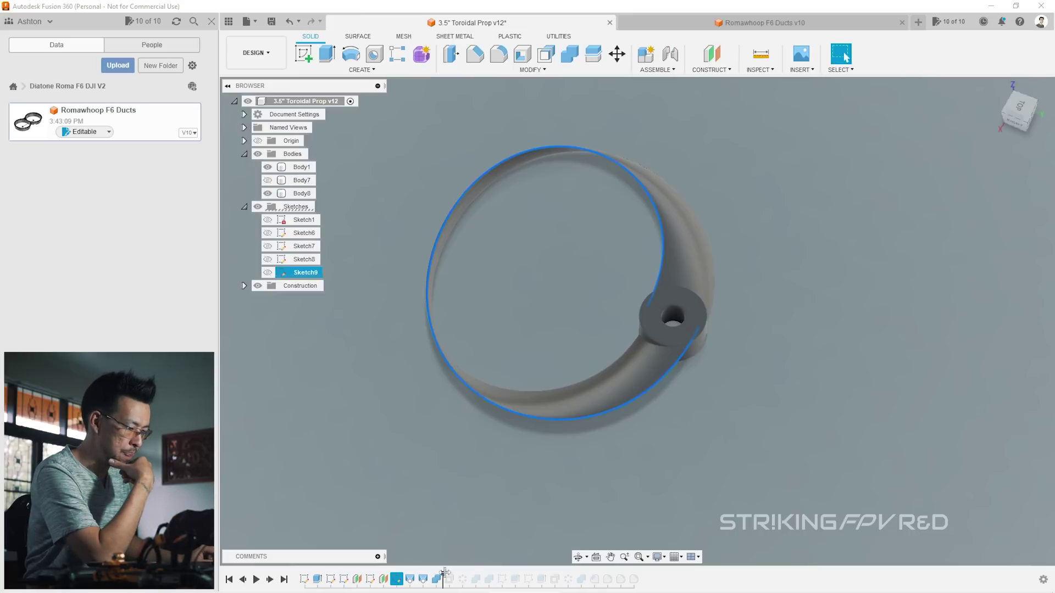
Step: Hide hub Body1 and select the blade's end face from a front-left view to check its radius
{"action": "left_click", "coordinate": [1036, 115]}
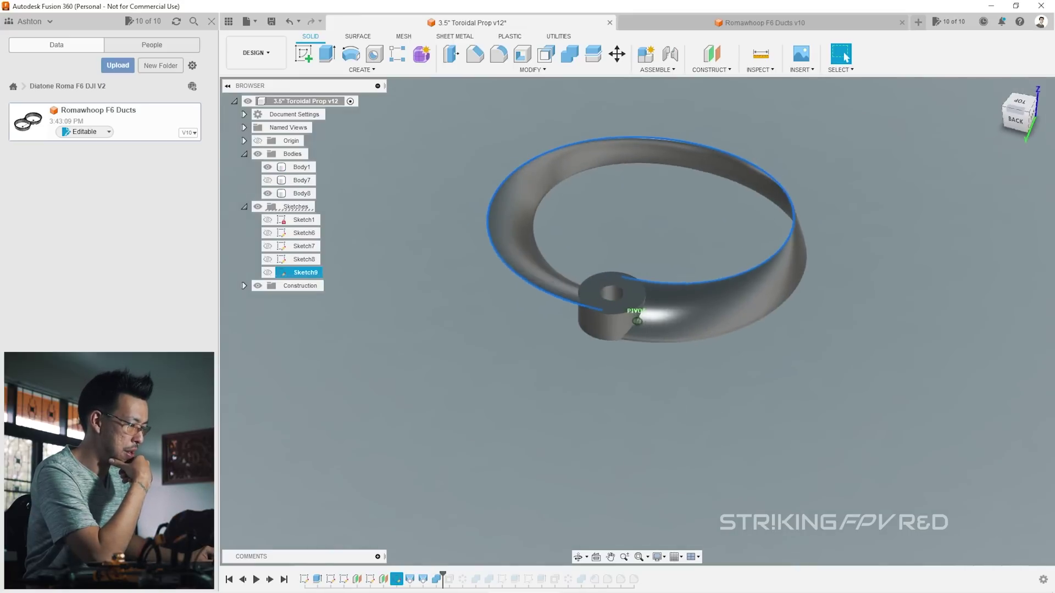
{"action": "left_click", "coordinate": [267, 167]}
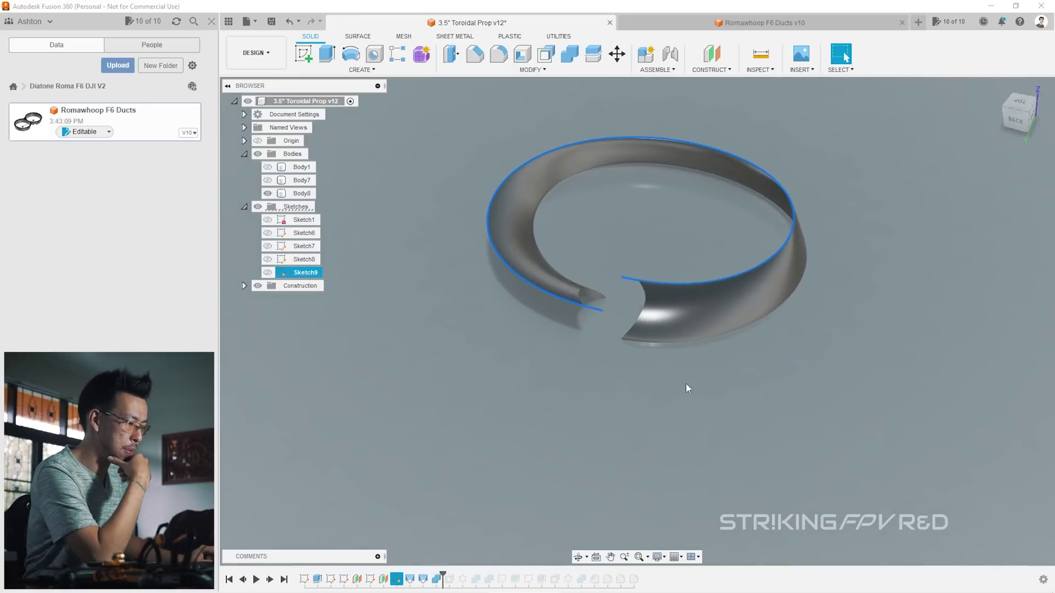
{"action": "scroll", "coordinate": [637, 271], "scroll_direction": "up", "scroll_amount": 3}
{"action": "middle_click_drag", "start_coordinate": [1015, 121], "coordinate": [551, 267], "text": "shift"}
{"action": "left_click", "coordinate": [551, 267]}
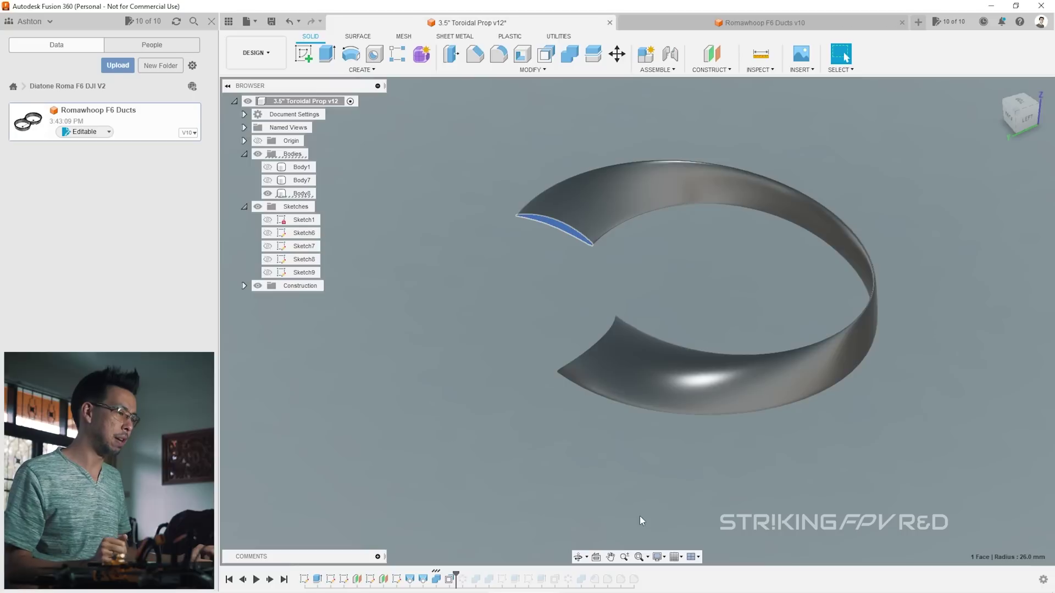
Step: Roll the timeline forward to add another blade ring, show it, and view from the top
{"action": "middle_click_drag", "start_coordinate": [648, 258], "coordinate": [513, 492], "text": "shift"}
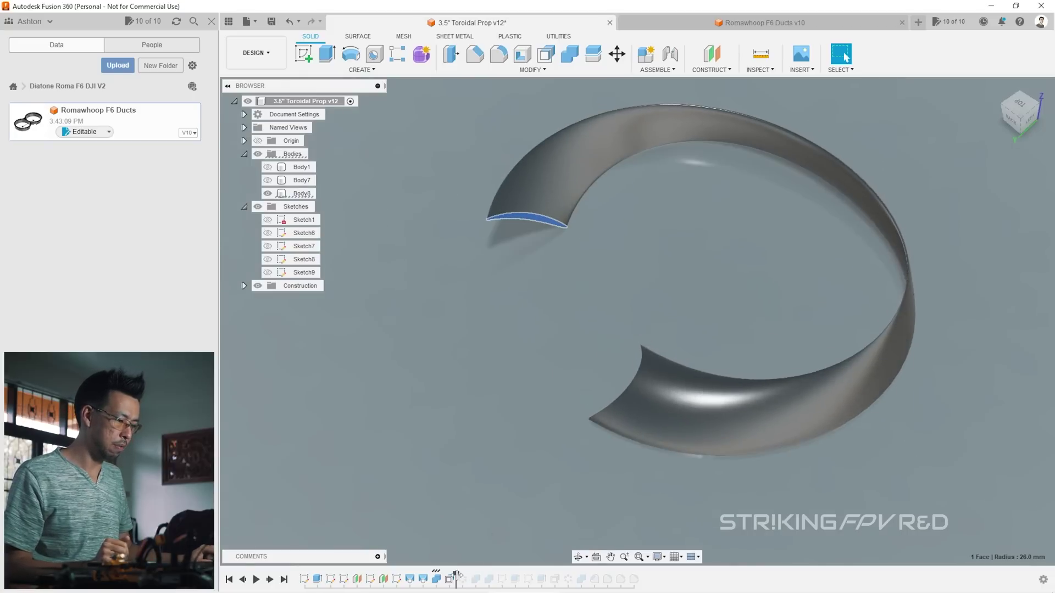
{"action": "left_click_drag", "start_coordinate": [457, 576], "coordinate": [468, 576]}
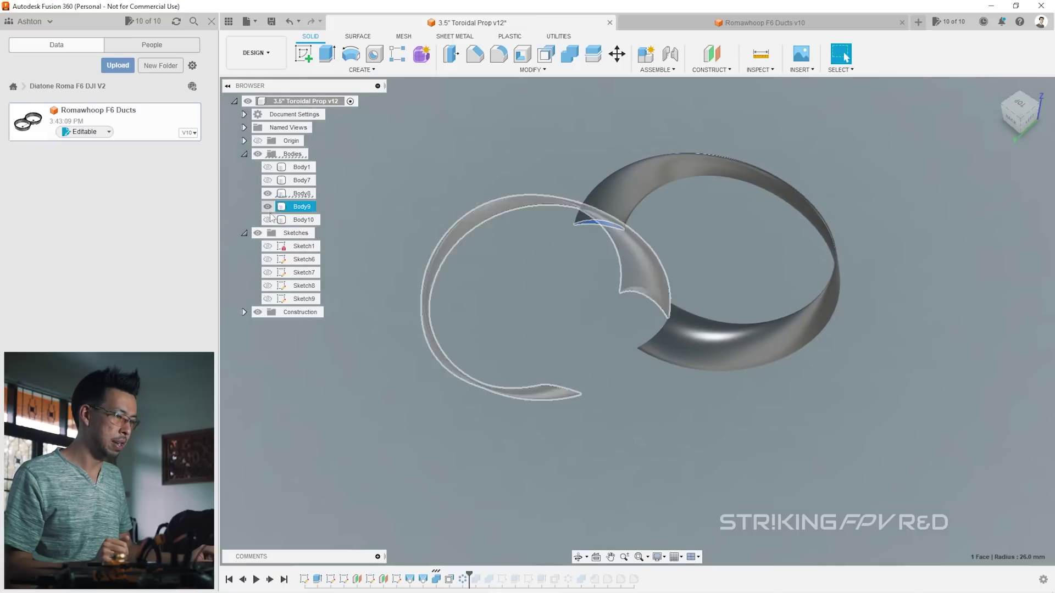
{"action": "left_click", "coordinate": [268, 219]}
{"action": "left_click", "coordinate": [1017, 106]}
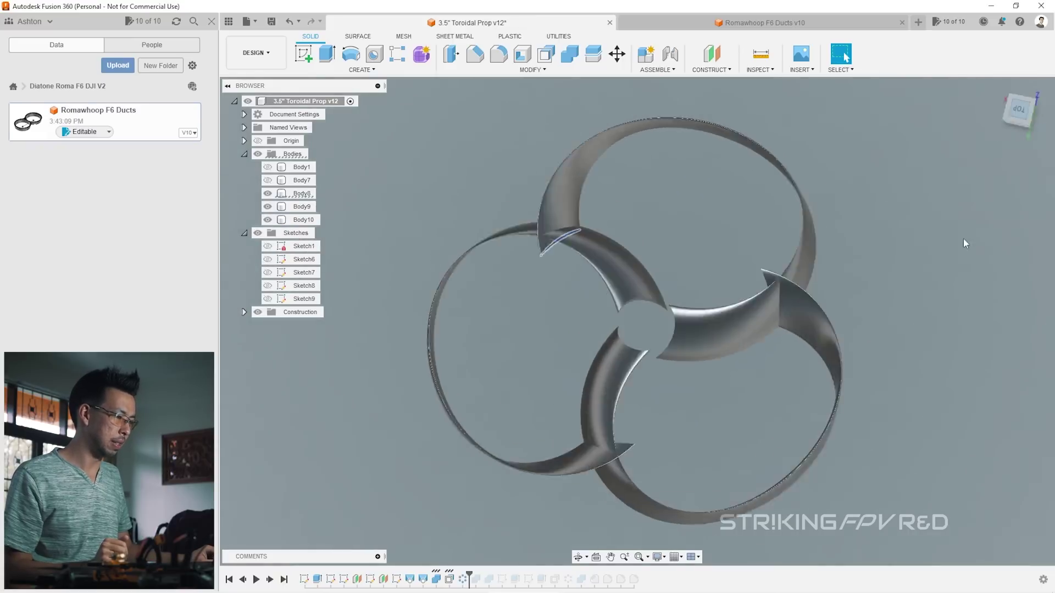
Step: Show the hub Body1 and step back one feature to view the full uncut loops in perspective
{"action": "left_click", "coordinate": [268, 168]}
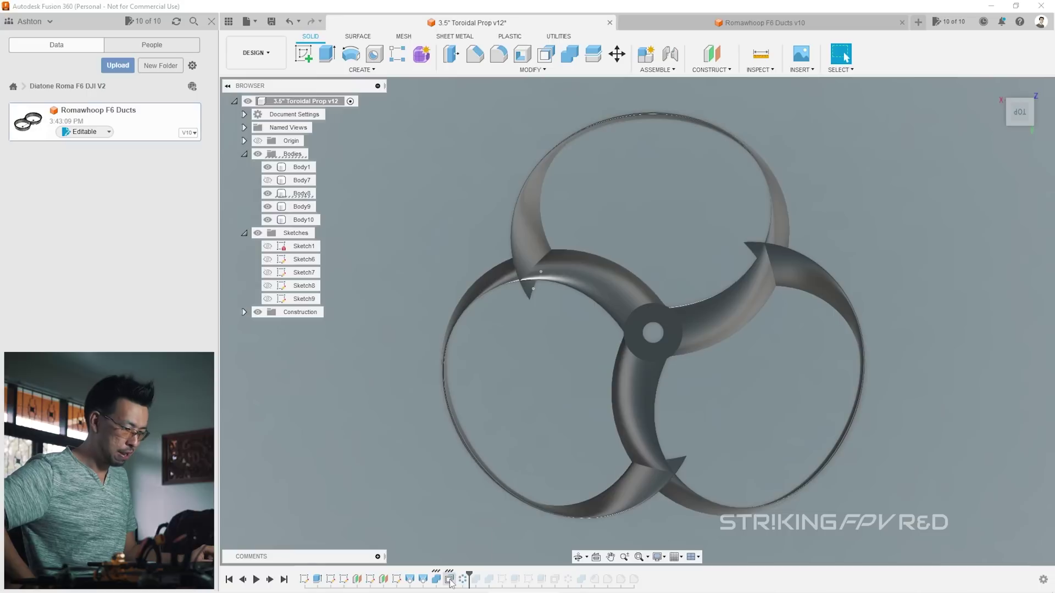
{"action": "key", "text": "ctrl+z"}
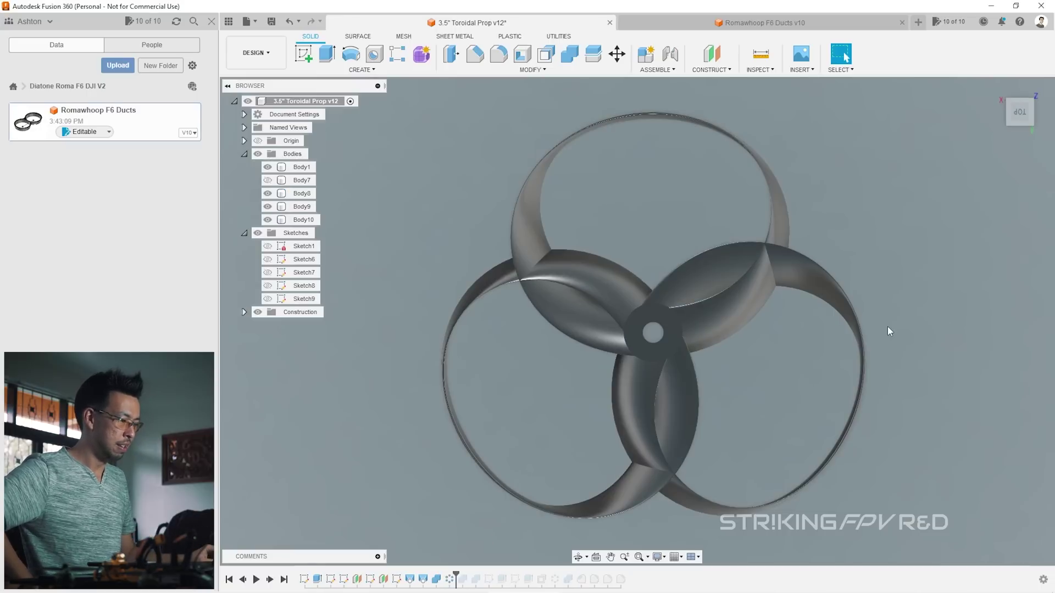
{"action": "mouse_move", "coordinate": [636, 322]}
{"action": "middle_mouse_down", "text": "shift"}
{"action": "mouse_move", "coordinate": [651, 299]}
{"action": "mouse_move", "coordinate": [665, 341]}
{"action": "mouse_move", "coordinate": [692, 314]}
{"action": "middle_mouse_up", "text": "shift"}
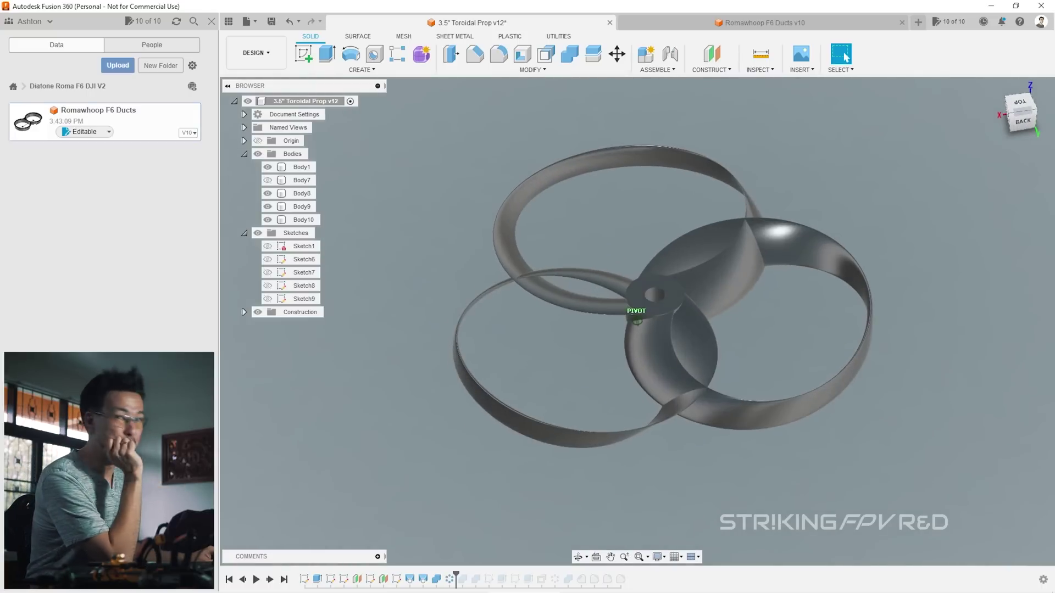
Step: Step forward to restore the trimmed open-loop blades and deselect Body9
{"action": "key", "text": "ctrl+z"}
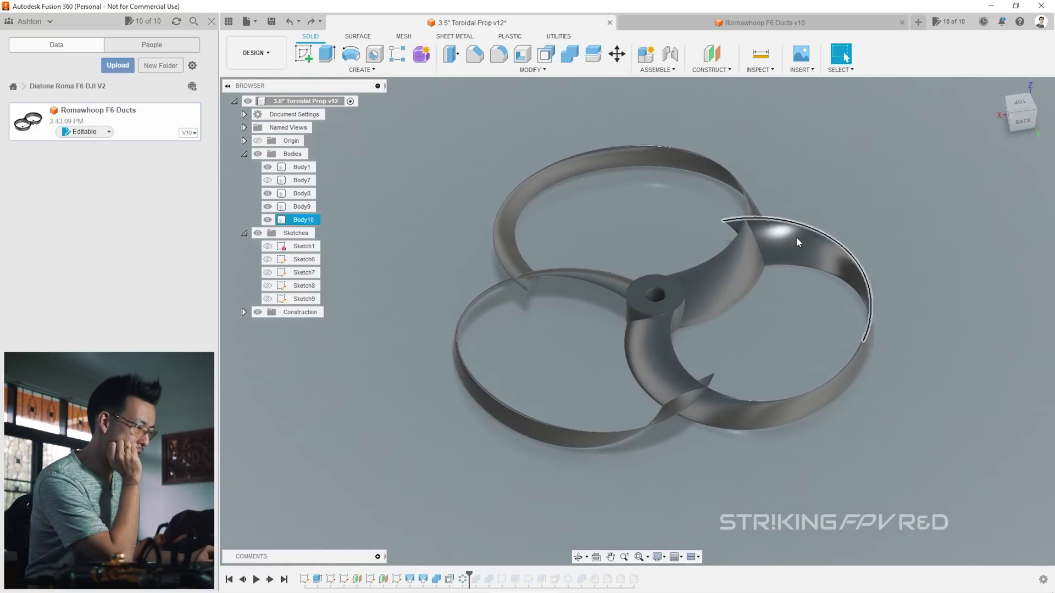
{"action": "mouse_move", "coordinate": [637, 317]}
{"action": "middle_mouse_down", "text": "shift"}
{"action": "mouse_move", "coordinate": [682, 296]}
{"action": "mouse_move", "coordinate": [748, 237]}
{"action": "middle_mouse_up", "text": "shift"}
{"action": "left_click", "coordinate": [536, 302]}
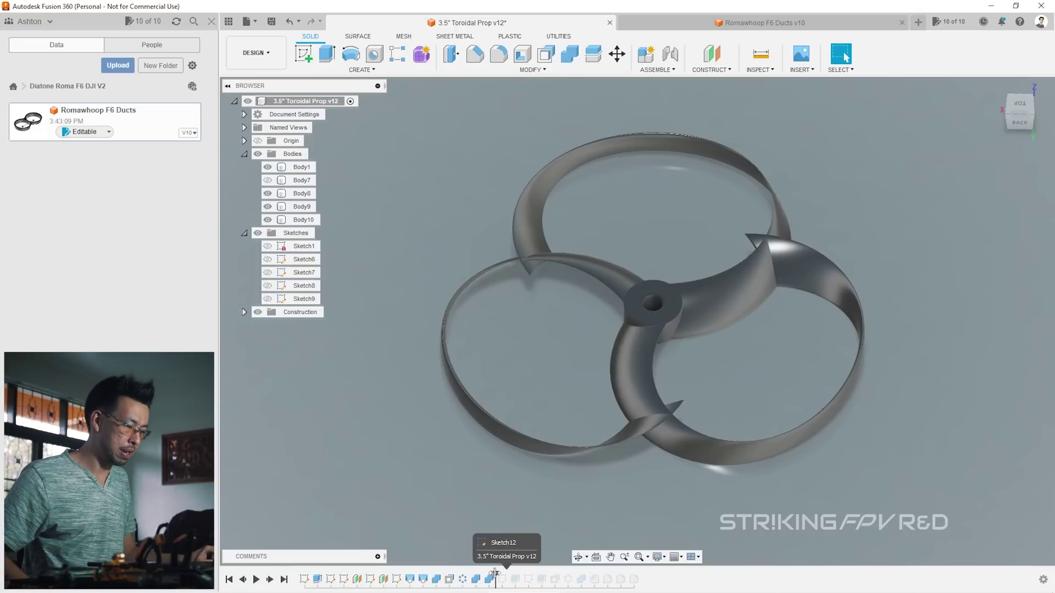
Step: Delete the Body9 ring and inspect the Body8 blade ring up close
{"action": "key", "text": "Delete"}
{"action": "left_click", "coordinate": [531, 251]}
{"action": "scroll", "coordinate": [530, 255], "scroll_direction": "up", "scroll_amount": 5}
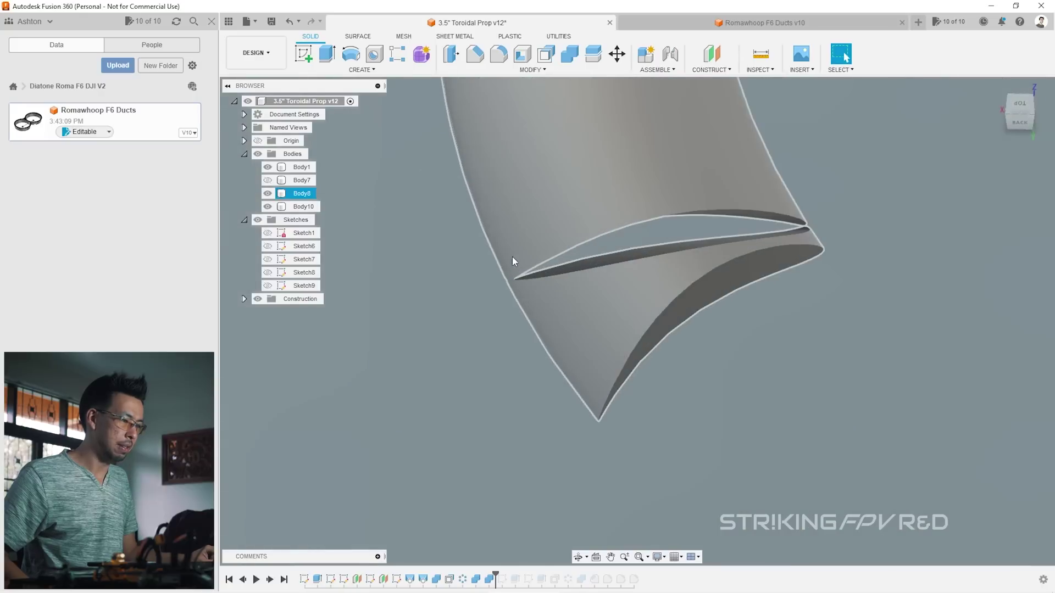
{"action": "scroll", "coordinate": [522, 275], "scroll_direction": "up", "scroll_amount": 4}
{"action": "left_click", "coordinate": [847, 219]}
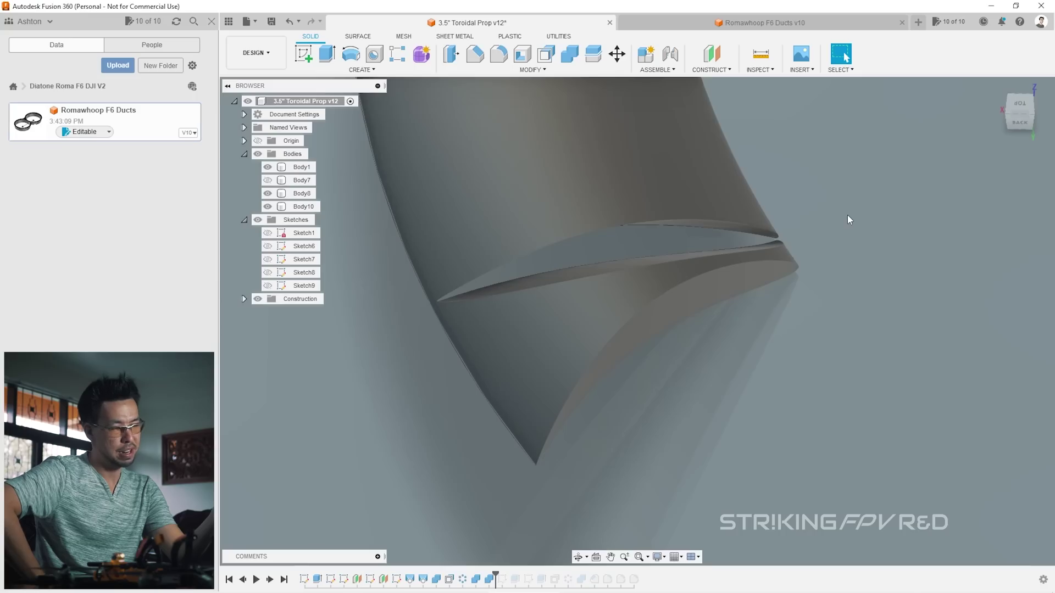
{"action": "scroll", "coordinate": [399, 300], "scroll_direction": "down", "scroll_amount": 6}
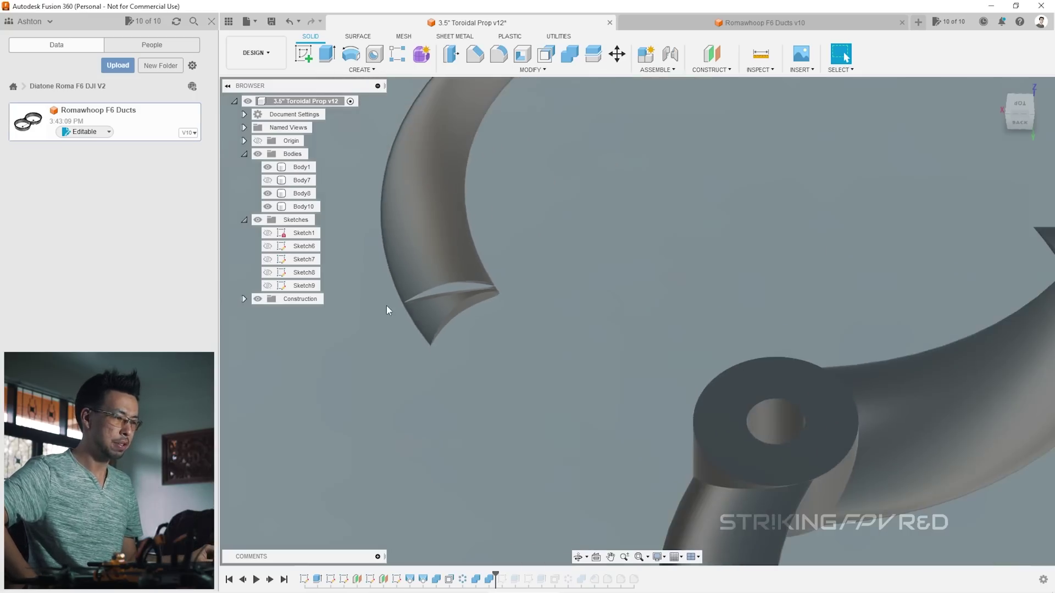
{"action": "scroll", "coordinate": [591, 222], "scroll_direction": "down", "scroll_amount": 2}
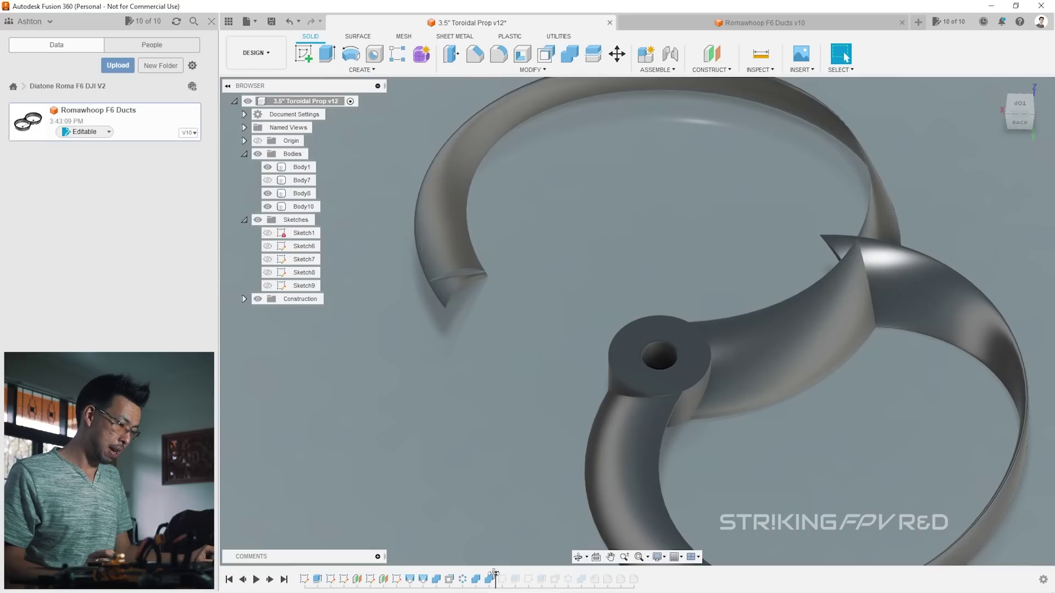
Step: Roll the timeline forward two features to bring in Body17 and select the duct's inner face
{"action": "left_click_drag", "start_coordinate": [494, 574], "coordinate": [522, 578]}
{"action": "left_click", "coordinate": [718, 334]}
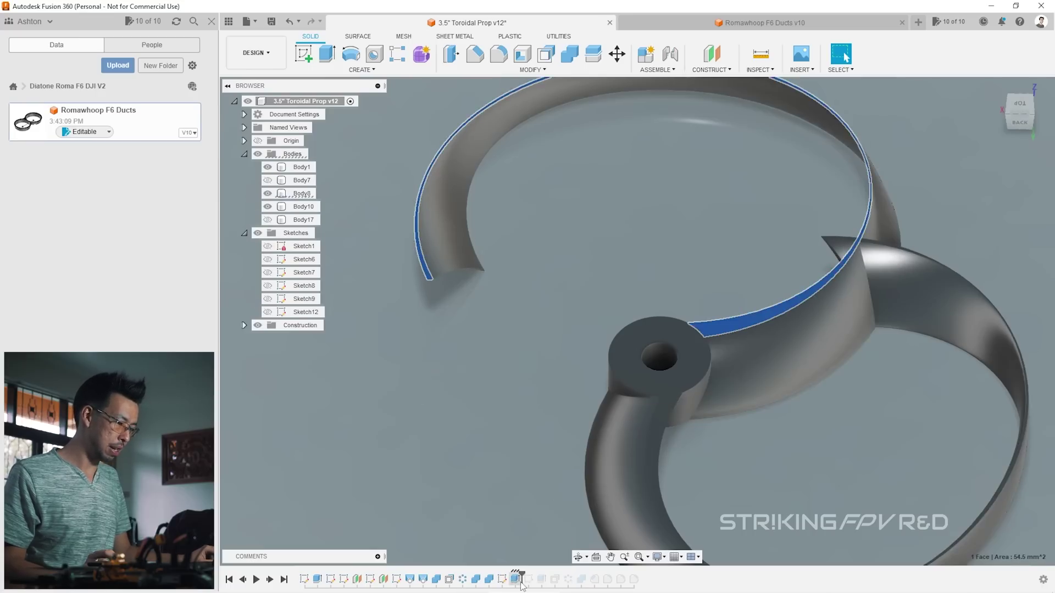
{"action": "left_click_drag", "start_coordinate": [524, 573], "coordinate": [496, 574]}
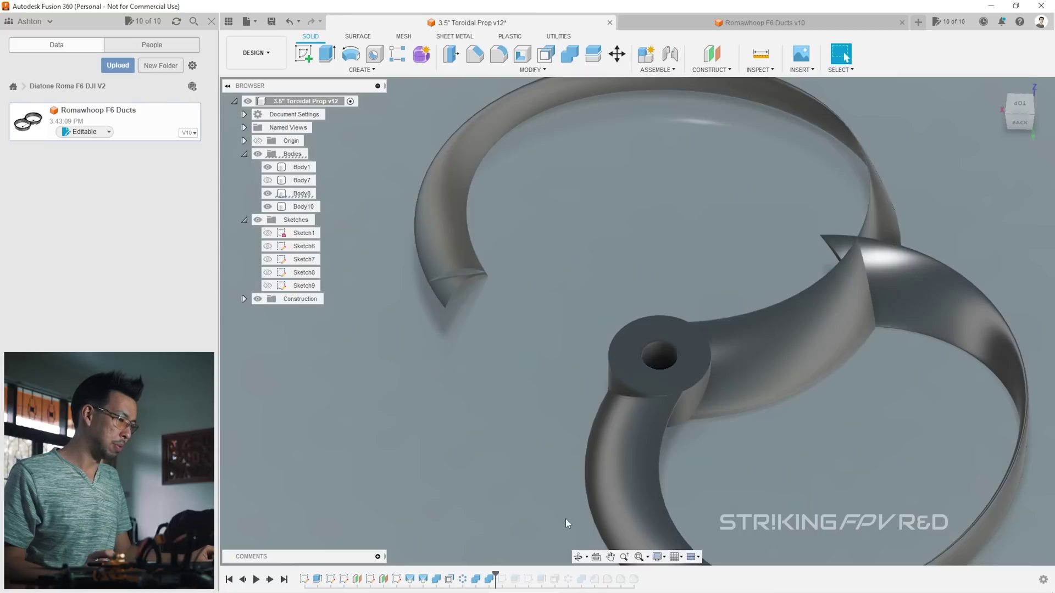
{"action": "left_click_drag", "start_coordinate": [495, 574], "coordinate": [520, 575]}
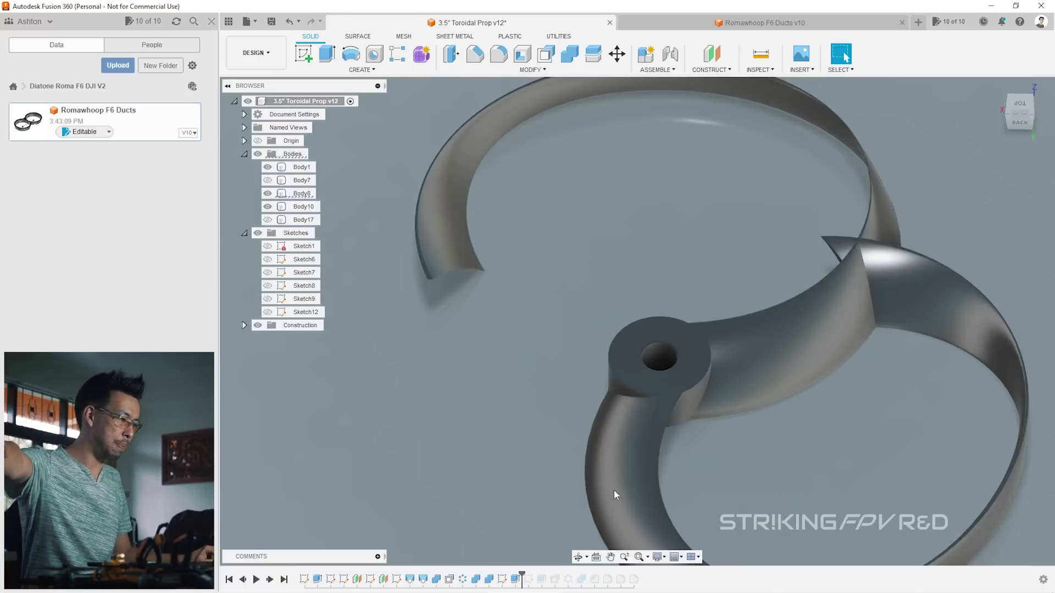
{"action": "left_click", "coordinate": [716, 325]}
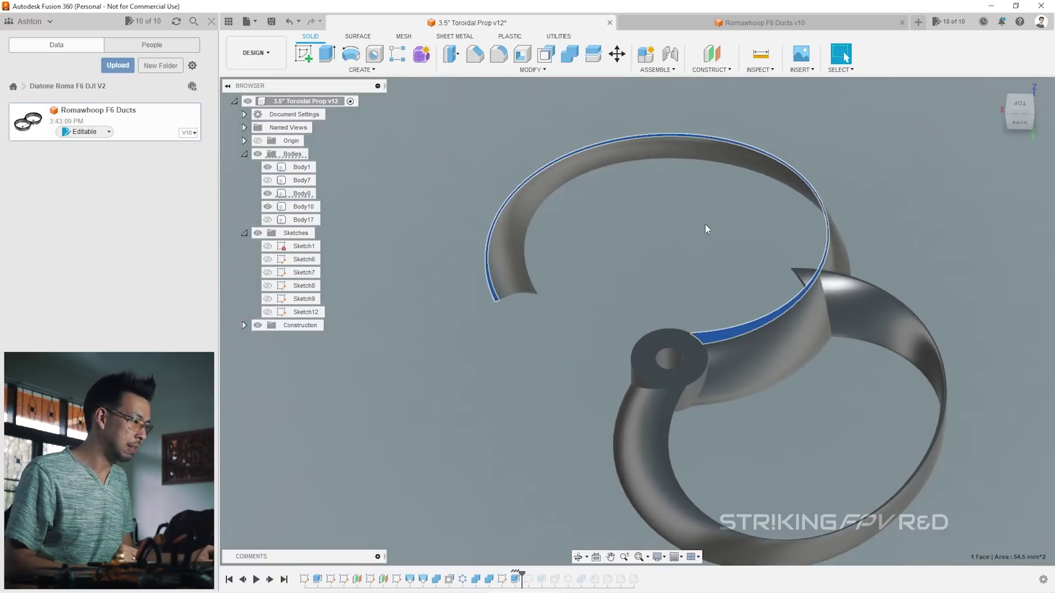
Step: Show the thickened Body17 wedge at the blade tip, then clear the selection
{"action": "scroll", "coordinate": [506, 275], "scroll_direction": "up", "scroll_amount": 5}
{"action": "scroll", "coordinate": [467, 261], "scroll_direction": "down", "scroll_amount": 5}
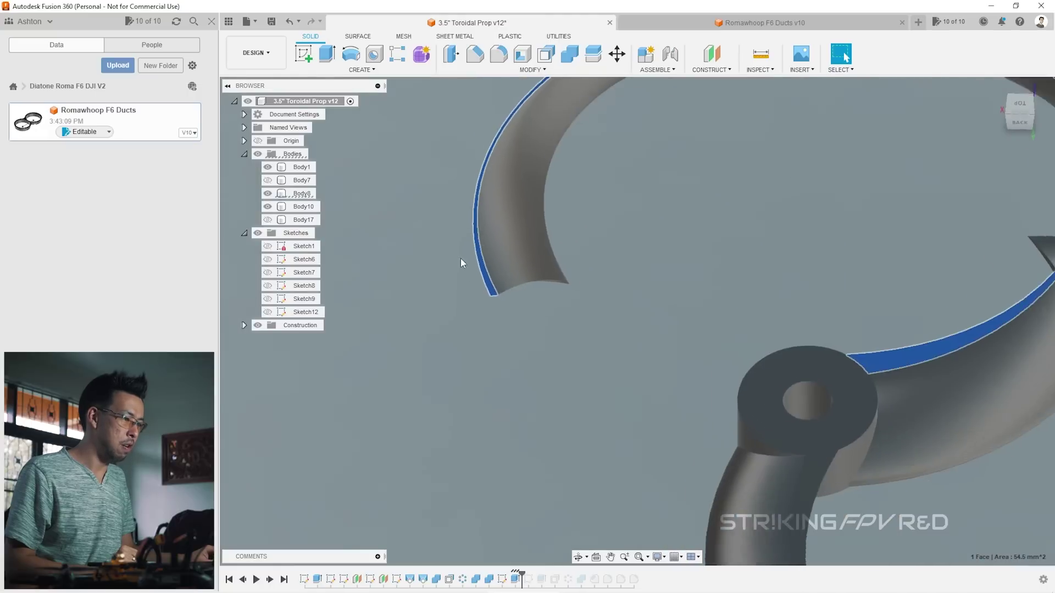
{"action": "scroll", "coordinate": [483, 296], "scroll_direction": "up", "scroll_amount": 5}
{"action": "left_click", "coordinate": [268, 220]}
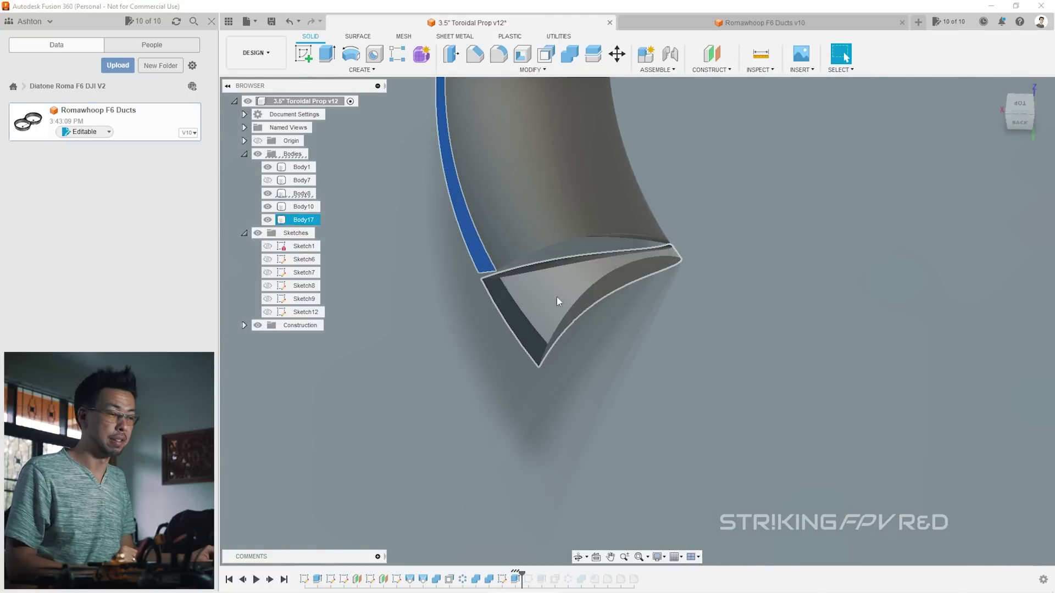
{"action": "key", "text": "Escape"}
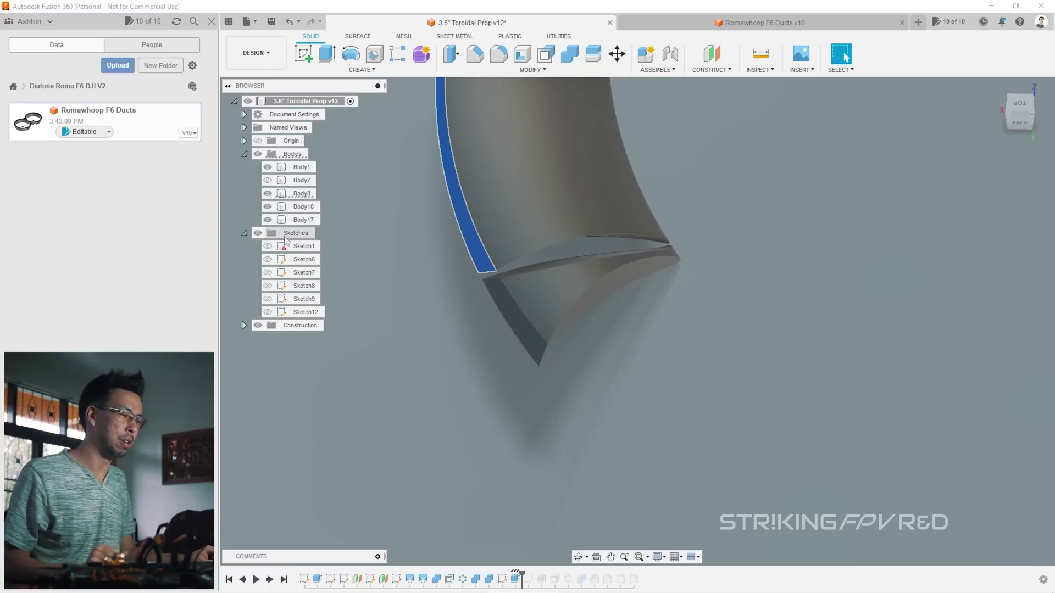
Step: Roll the timeline past OffsetFaces3 and orbit around the hub to check the blades
{"action": "scroll", "coordinate": [420, 274], "scroll_direction": "down", "scroll_amount": 6}
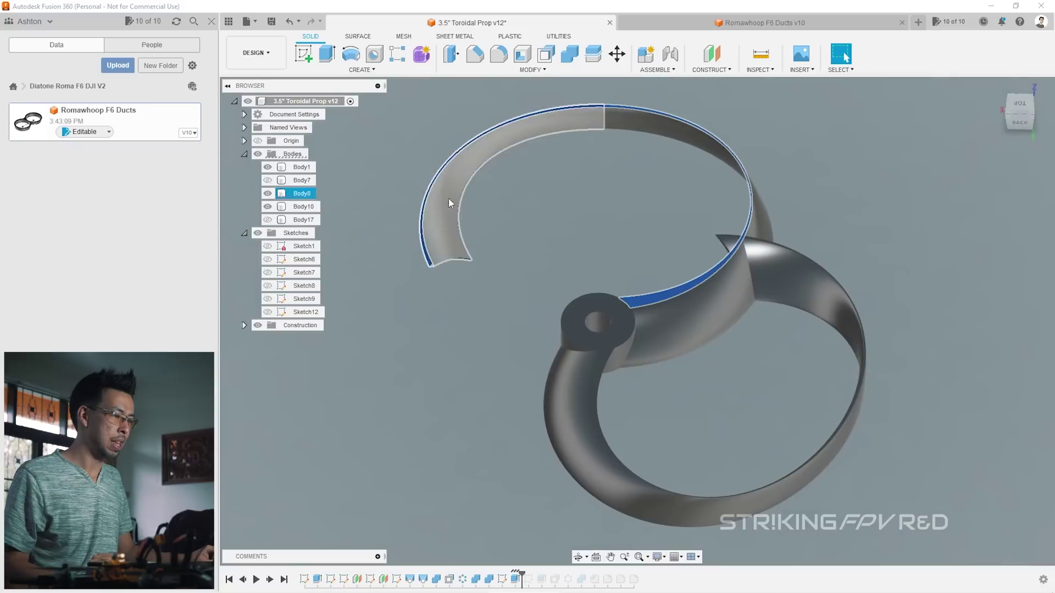
{"action": "left_click_drag", "start_coordinate": [525, 572], "coordinate": [549, 571]}
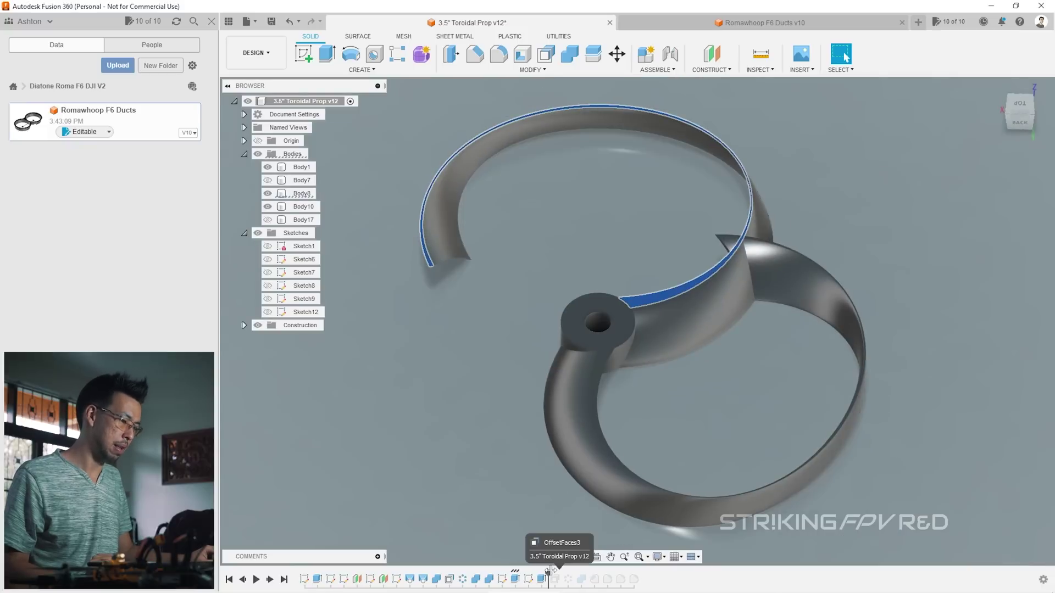
{"action": "middle_click_drag", "start_coordinate": [1019, 132], "coordinate": [872, 243], "text": "shift"}
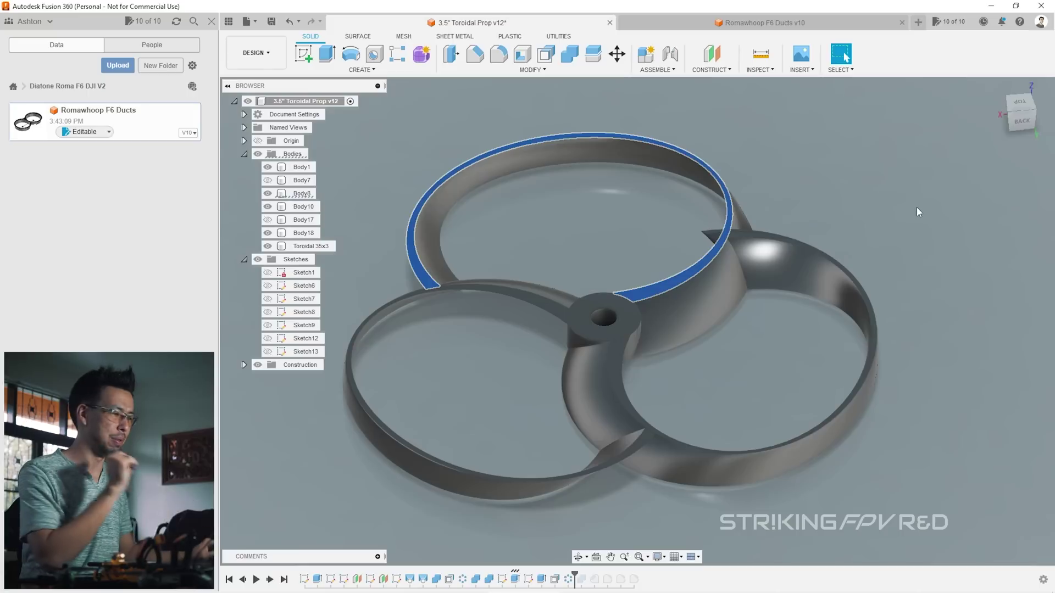
Step: Compare Toroidal 35x3, Body10, Body8 and Body18 by toggling their visibility, then step history forward
{"action": "left_click", "coordinate": [268, 246]}
{"action": "left_click", "coordinate": [268, 246]}
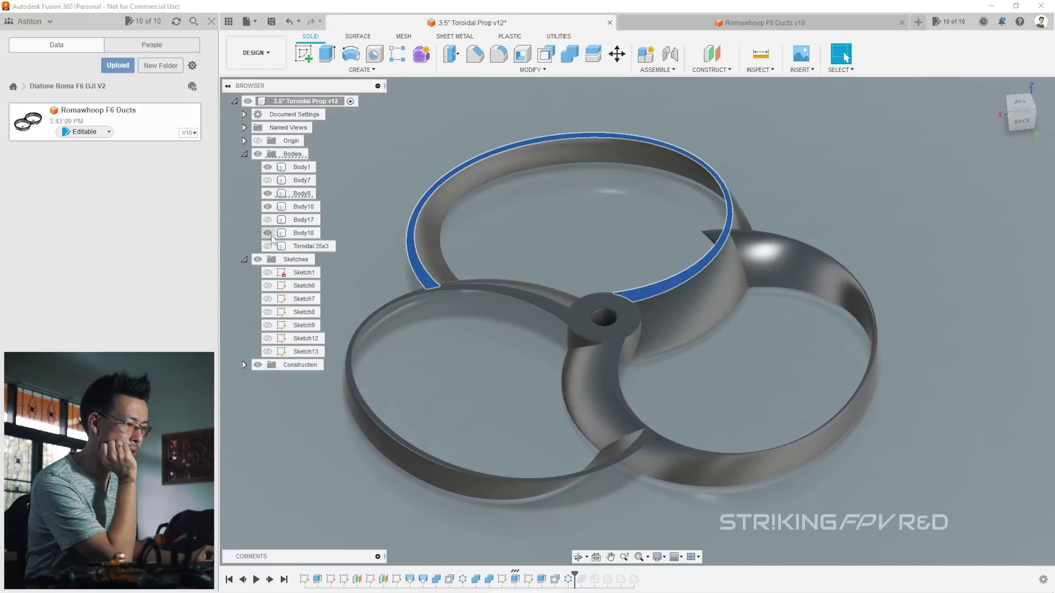
{"action": "left_click", "coordinate": [268, 206]}
{"action": "left_click", "coordinate": [268, 193]}
{"action": "left_click", "coordinate": [267, 246]}
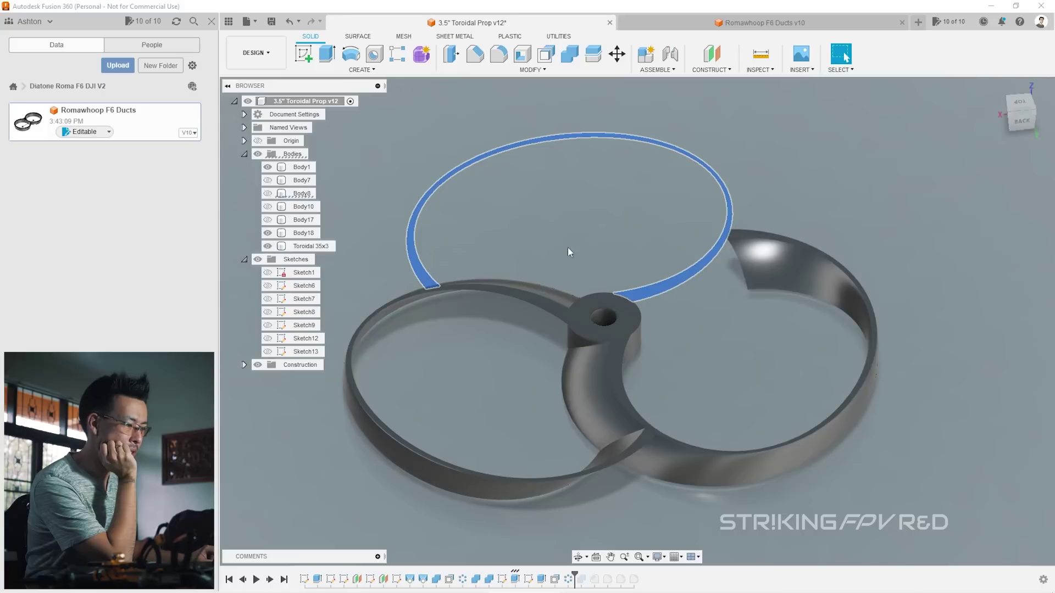
{"action": "left_click", "coordinate": [267, 233]}
{"action": "left_click", "coordinate": [268, 232]}
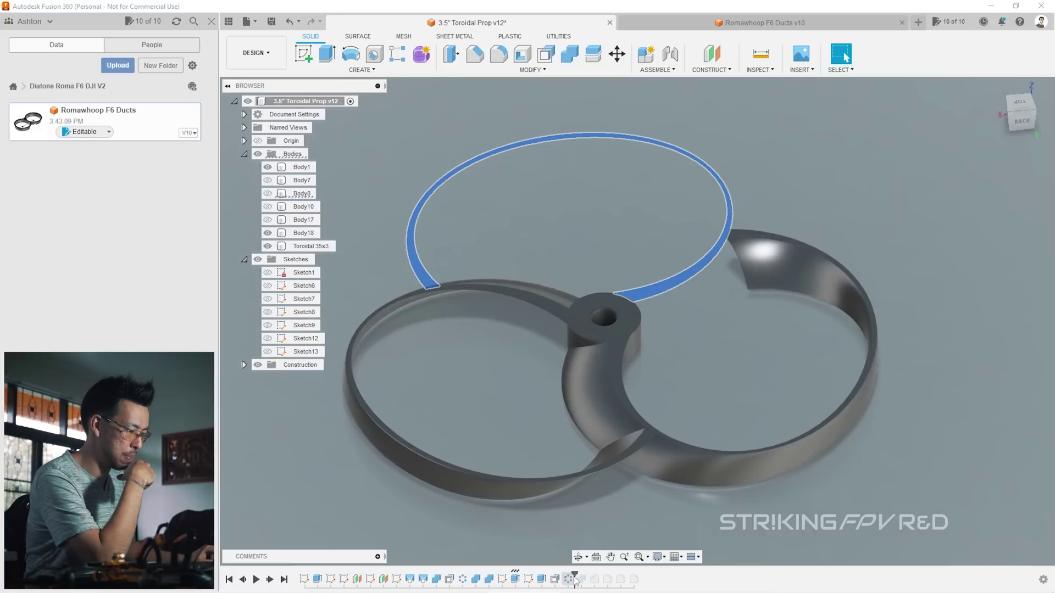
{"action": "left_click_drag", "start_coordinate": [575, 578], "coordinate": [587, 578]}
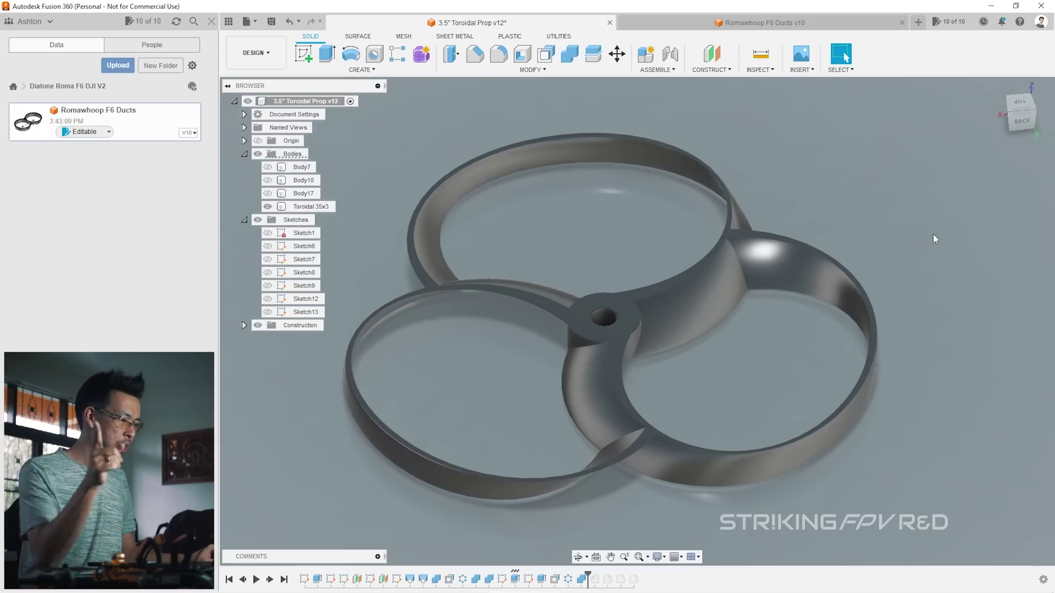
Step: Roll back to just after OffsetFaces3, show Body8 and Body1, and hide Body17
{"action": "left_click", "coordinate": [555, 580]}
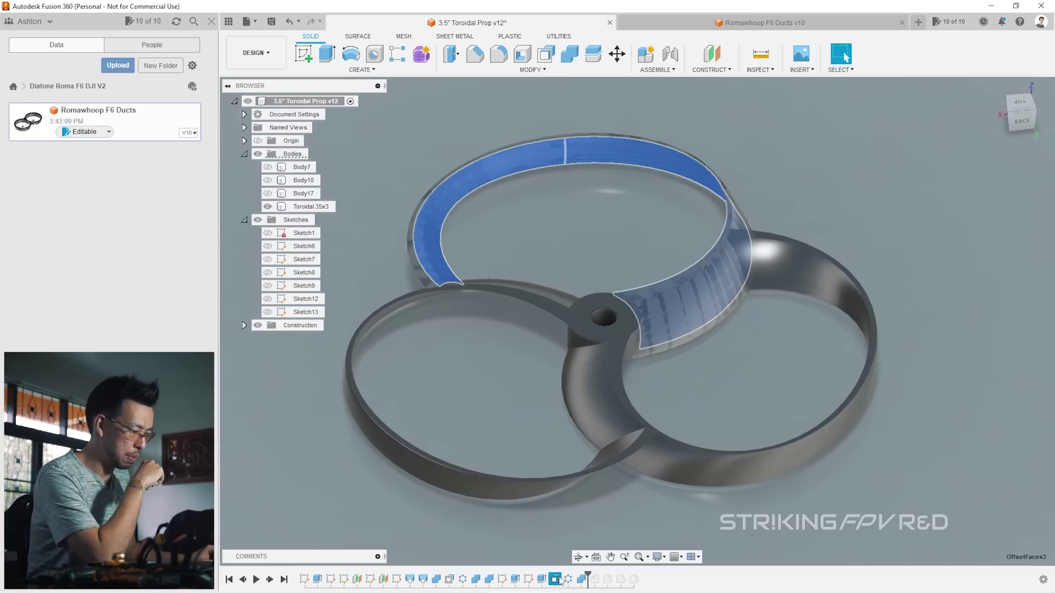
{"action": "left_click_drag", "start_coordinate": [588, 575], "coordinate": [561, 575]}
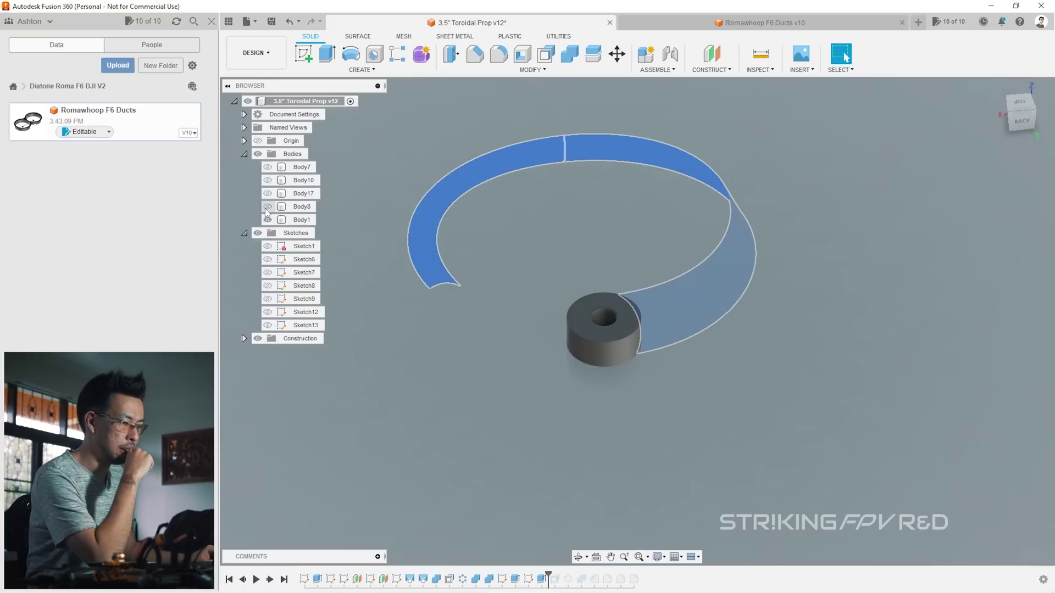
{"action": "left_click", "coordinate": [268, 207]}
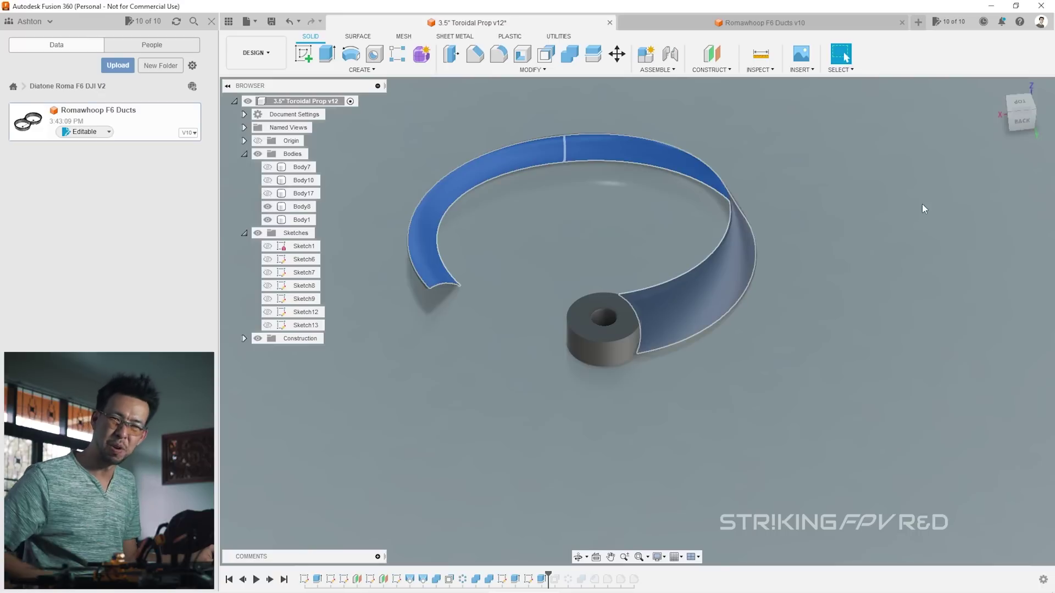
{"action": "left_click", "coordinate": [267, 219]}
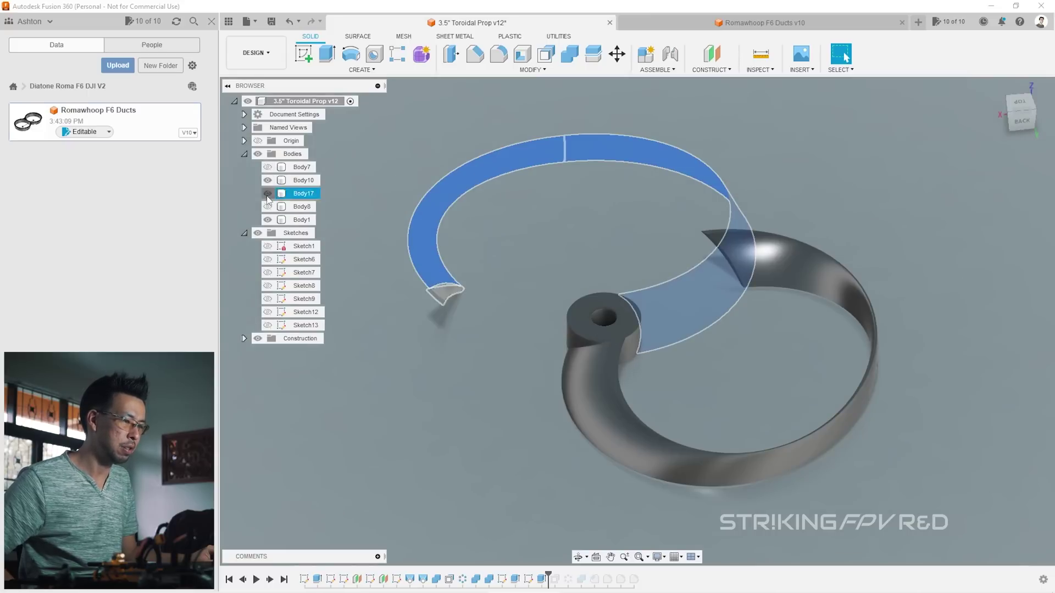
{"action": "left_click", "coordinate": [267, 194]}
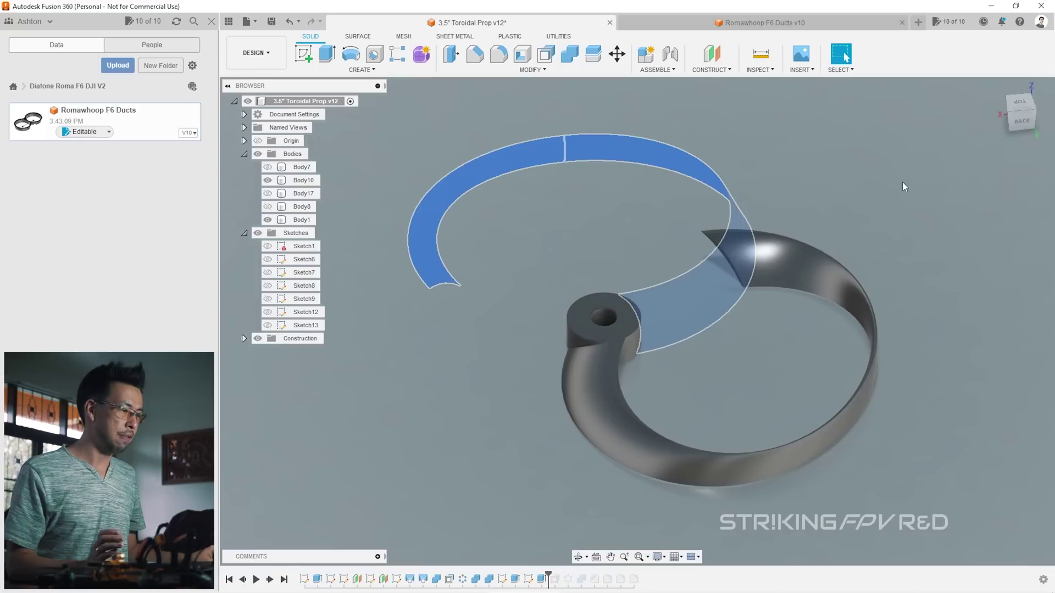
Step: Show Body17 again and select the duct face of Body8
{"action": "left_click", "coordinate": [268, 194]}
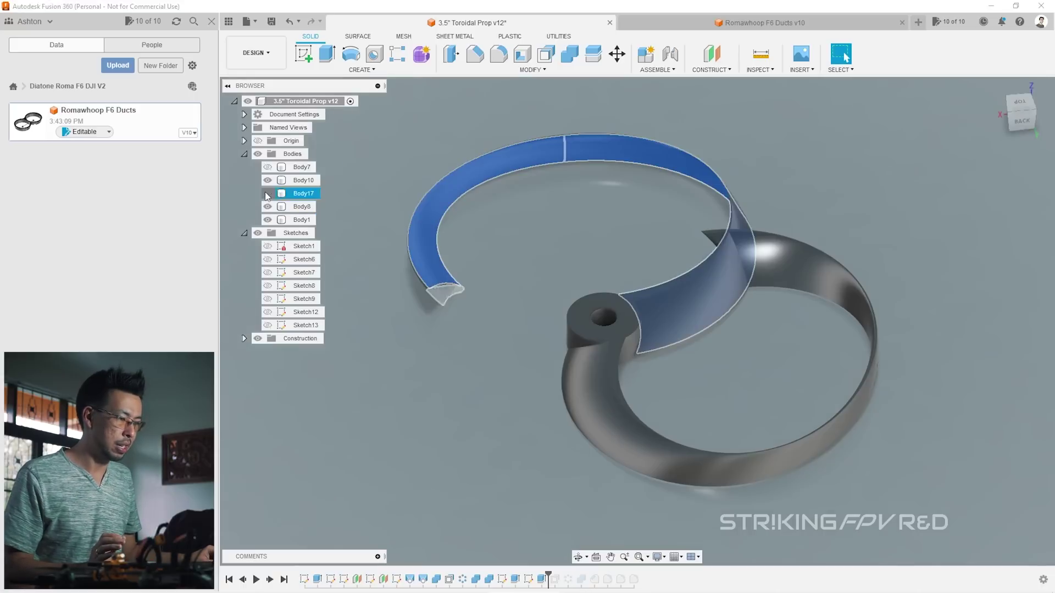
{"action": "middle_click_drag", "start_coordinate": [769, 231], "coordinate": [545, 278], "text": "shift"}
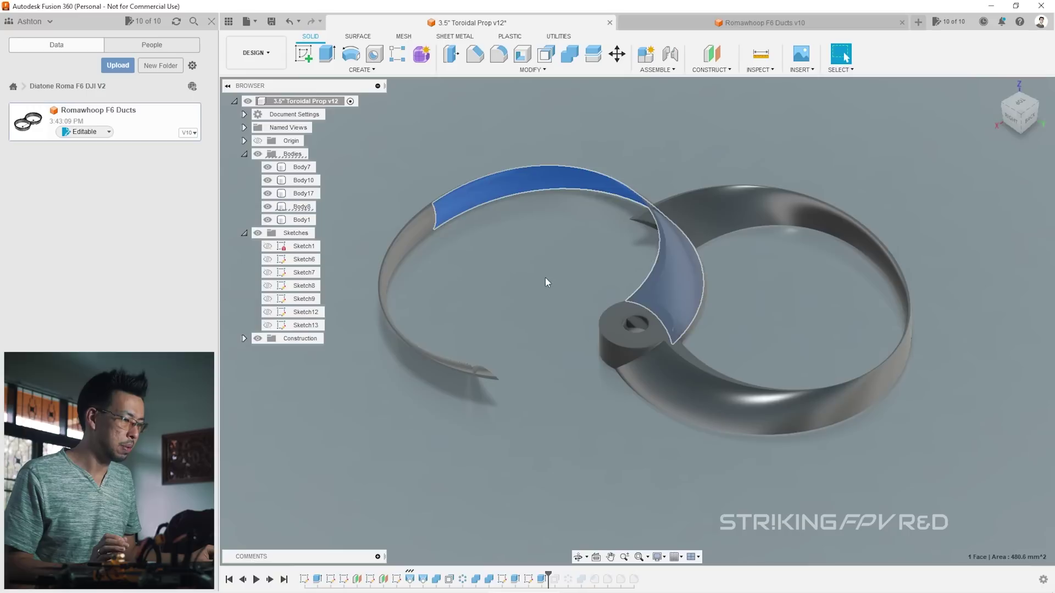
{"action": "left_click", "coordinate": [521, 188]}
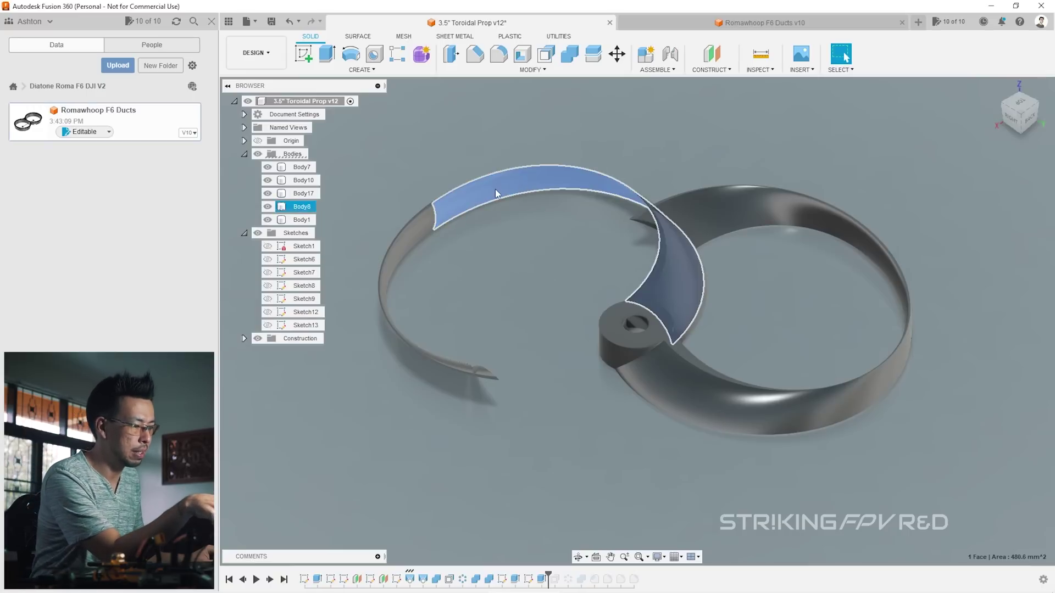
Step: Advance the history past the blade loop's face offset and confirm its 0.5 mm distance without changes
{"action": "left_click_drag", "start_coordinate": [548, 574], "coordinate": [560, 574]}
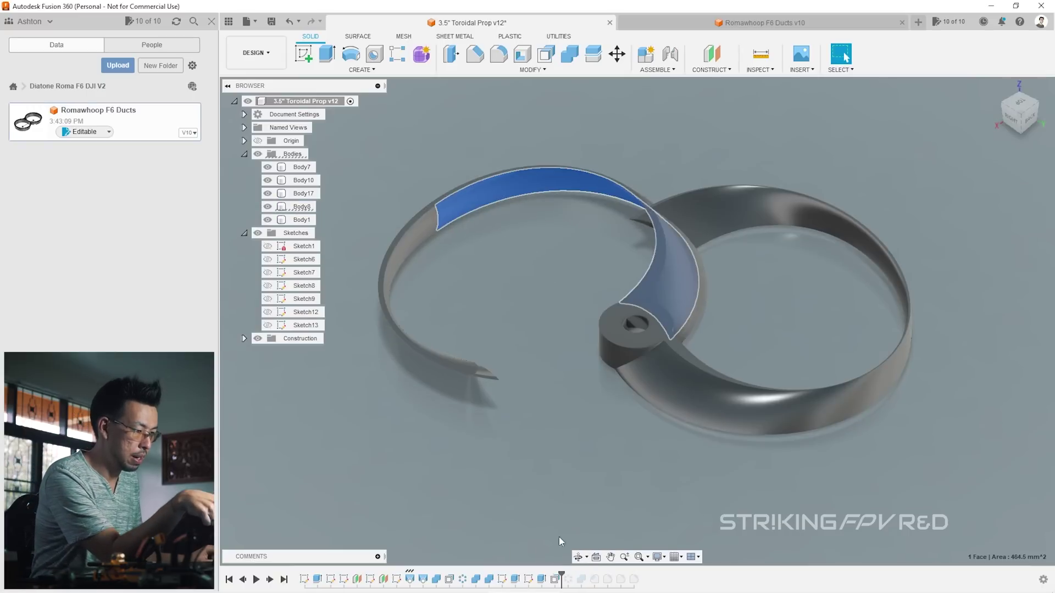
{"action": "left_click", "coordinate": [478, 232]}
{"action": "left_click", "coordinate": [467, 210]}
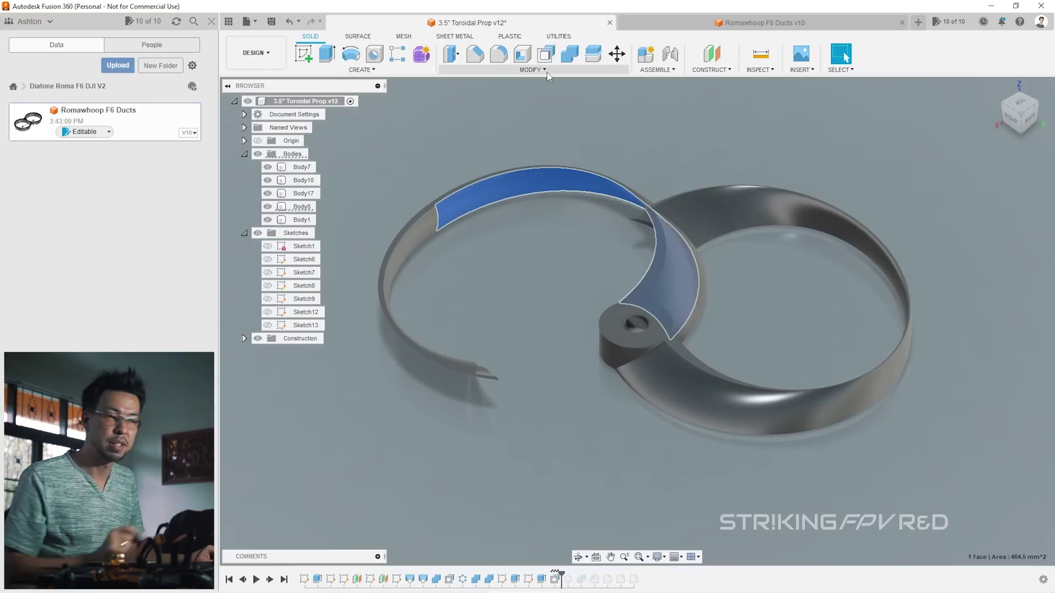
{"action": "double_click", "coordinate": [556, 579]}
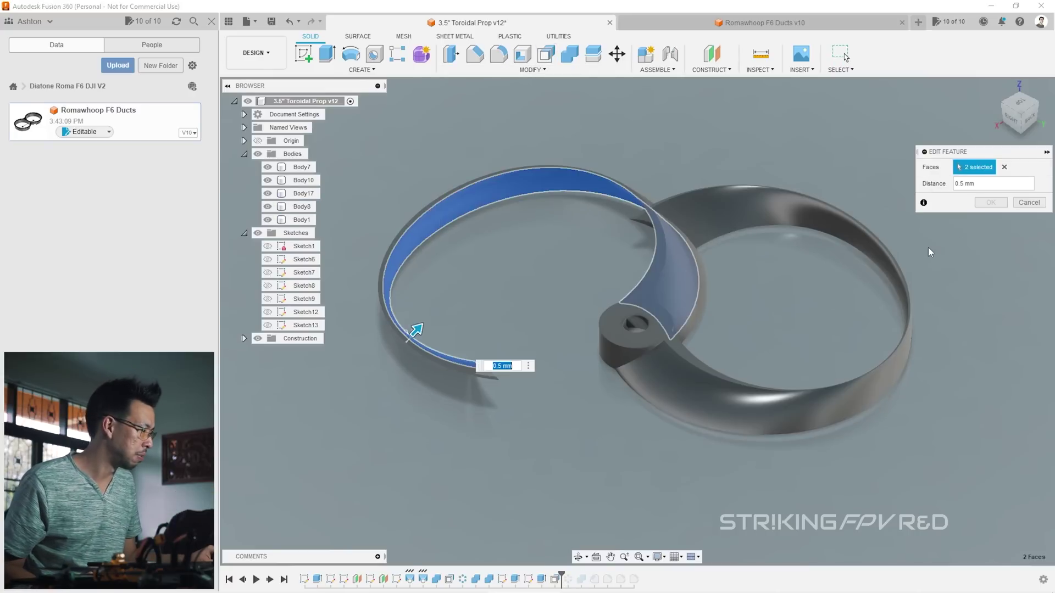
{"action": "left_click", "coordinate": [1027, 202]}
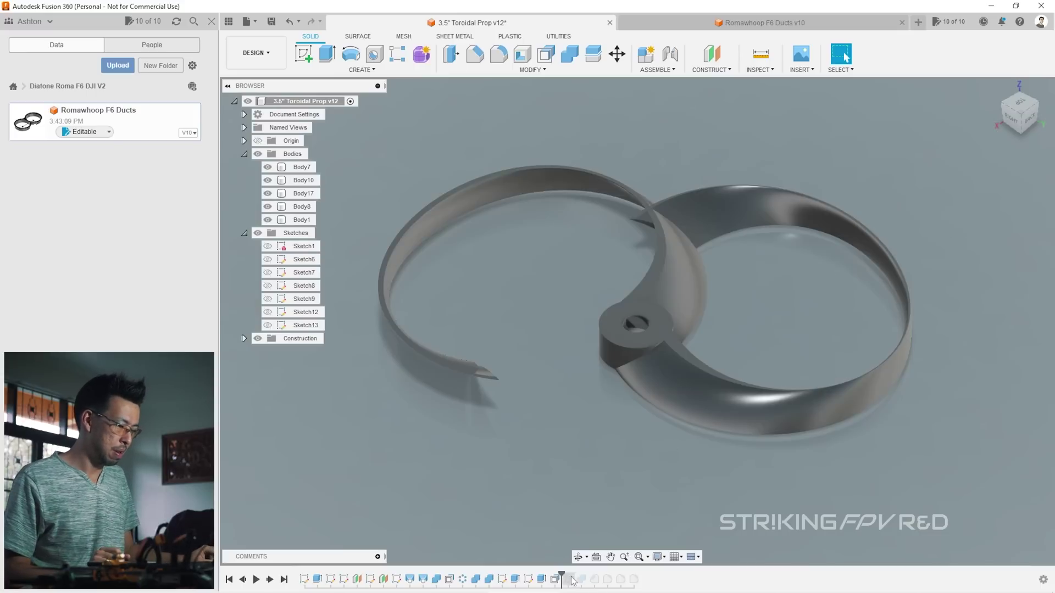
Step: Roll the history past Combine6 to show all three loops, viewed from the top
{"action": "left_click_drag", "start_coordinate": [574, 576], "coordinate": [574, 576]}
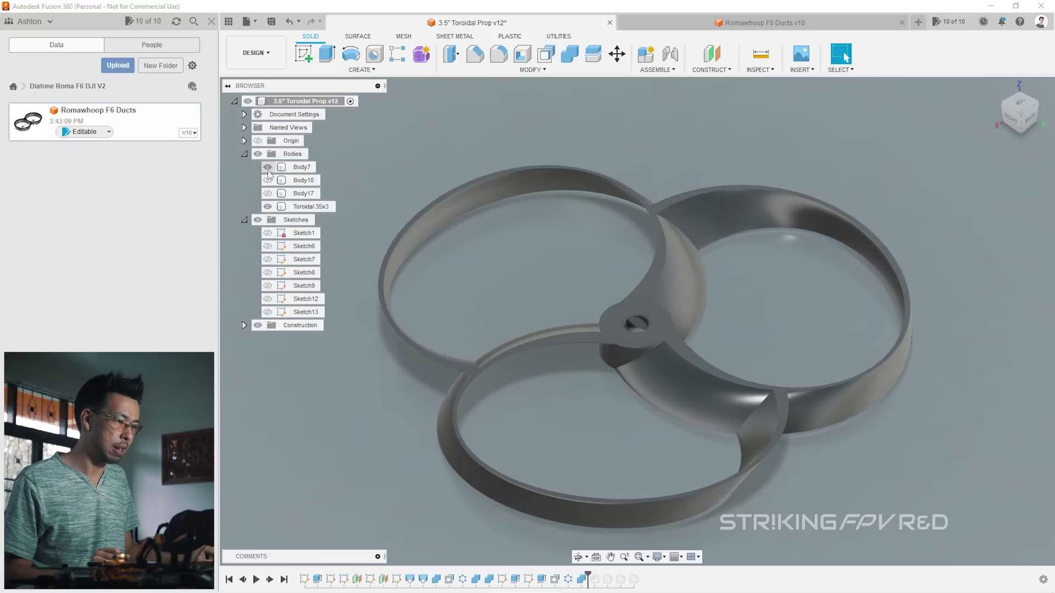
{"action": "left_click", "coordinate": [1022, 106]}
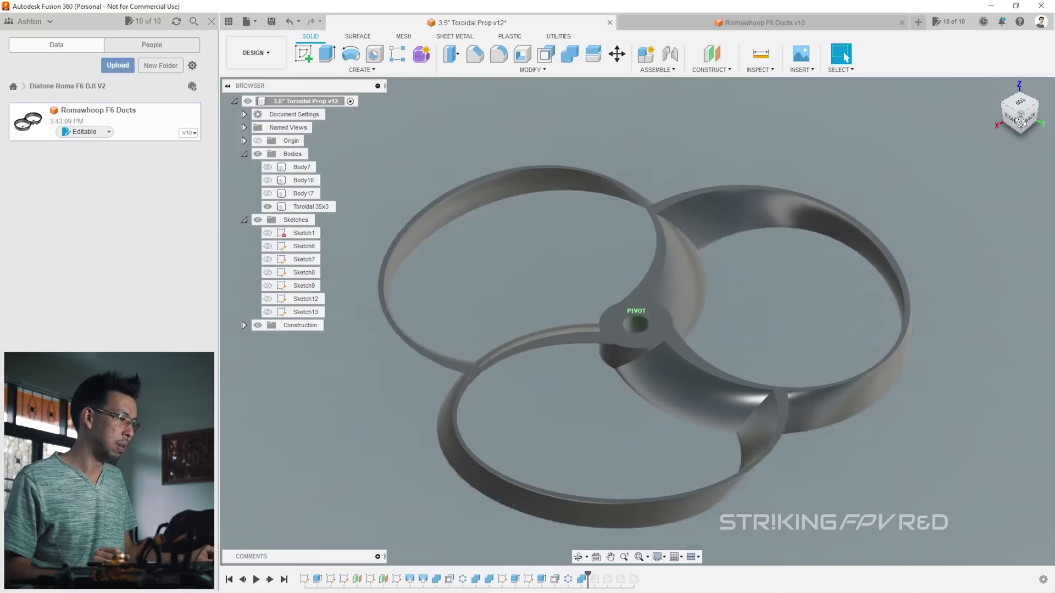
{"action": "scroll", "coordinate": [605, 167], "scroll_direction": "up", "scroll_amount": 3}
{"action": "scroll", "coordinate": [606, 167], "scroll_direction": "down", "scroll_amount": 3}
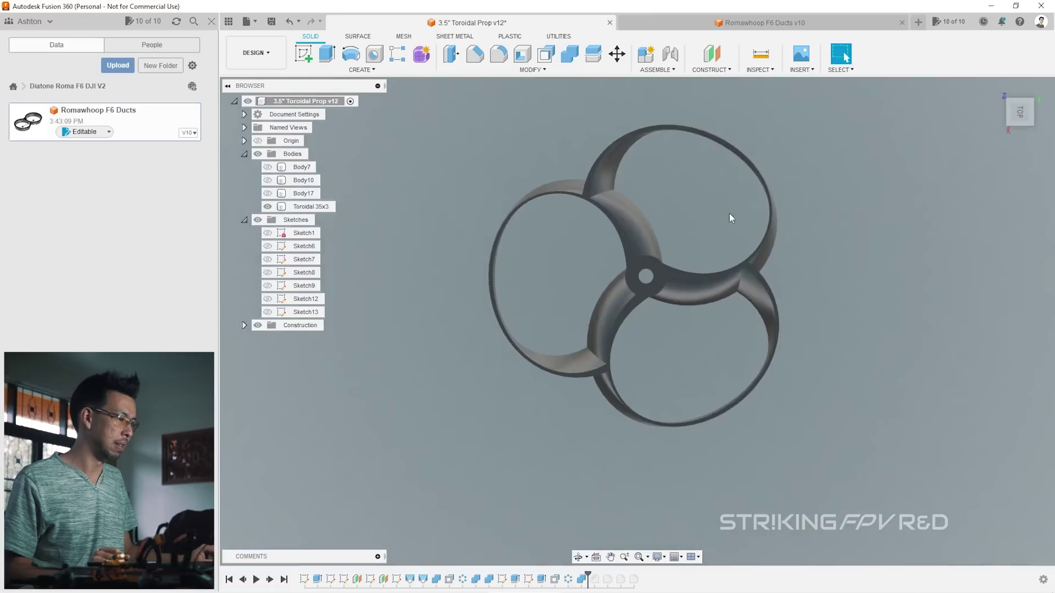
{"action": "scroll", "coordinate": [631, 205], "scroll_direction": "up", "scroll_amount": 2}
{"action": "scroll", "coordinate": [617, 216], "scroll_direction": "down", "scroll_amount": 1}
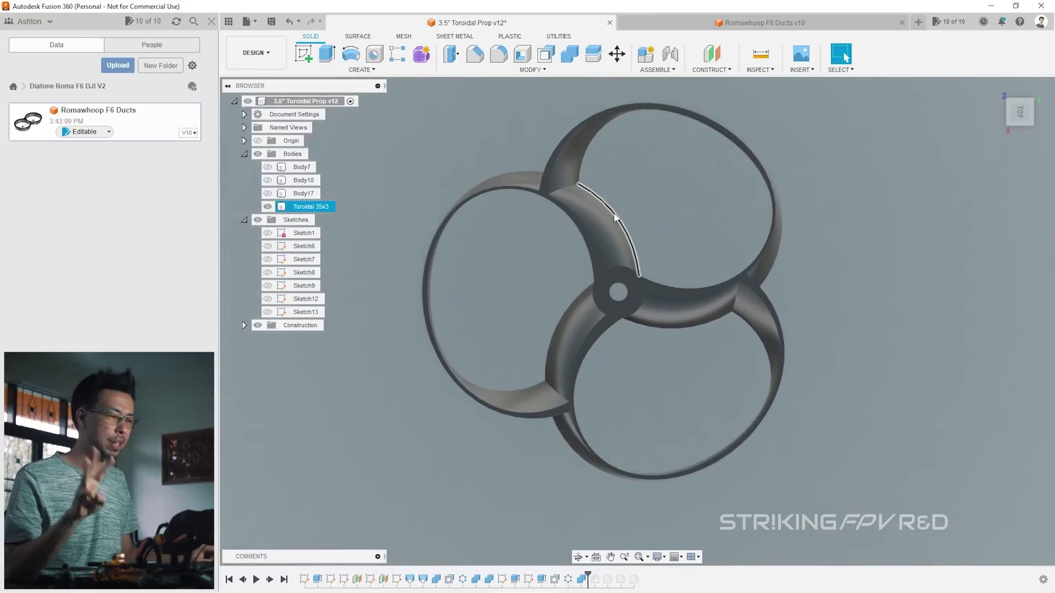
{"action": "scroll", "coordinate": [578, 225], "scroll_direction": "up", "scroll_amount": 1}
{"action": "scroll", "coordinate": [572, 290], "scroll_direction": "up", "scroll_amount": 3}
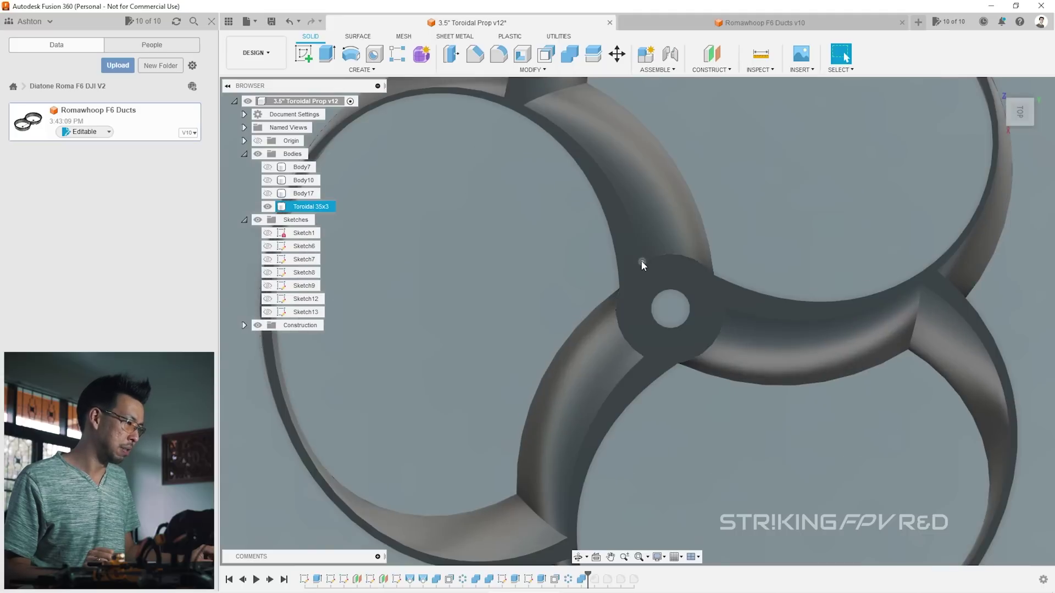
{"action": "scroll", "coordinate": [641, 262], "scroll_direction": "down", "scroll_amount": 1}
{"action": "scroll", "coordinate": [659, 247], "scroll_direction": "up", "scroll_amount": 1}
{"action": "scroll", "coordinate": [658, 298], "scroll_direction": "down", "scroll_amount": 3}
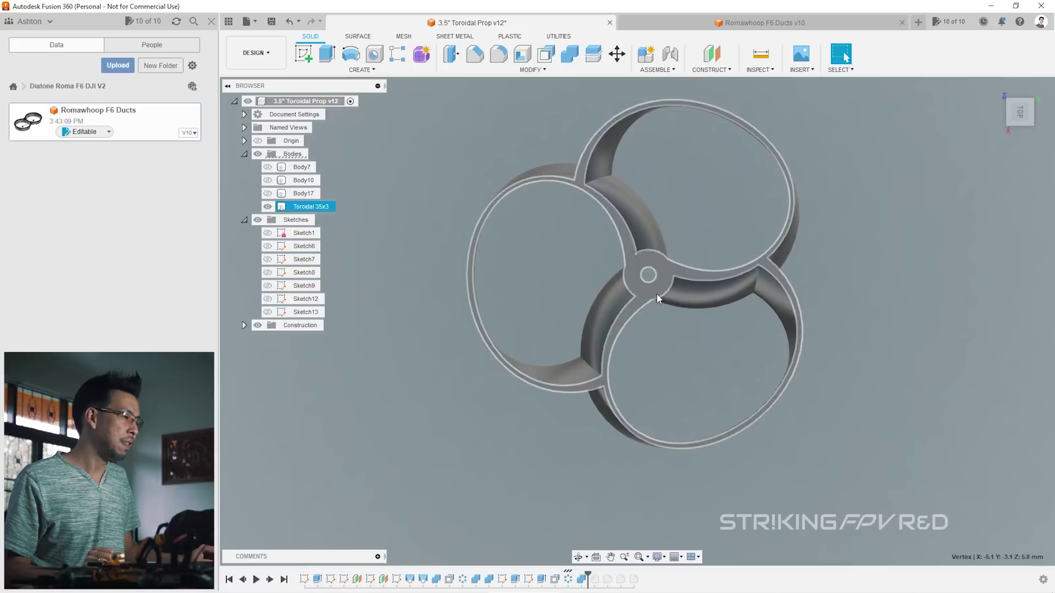
{"action": "scroll", "coordinate": [671, 148], "scroll_direction": "up", "scroll_amount": 2}
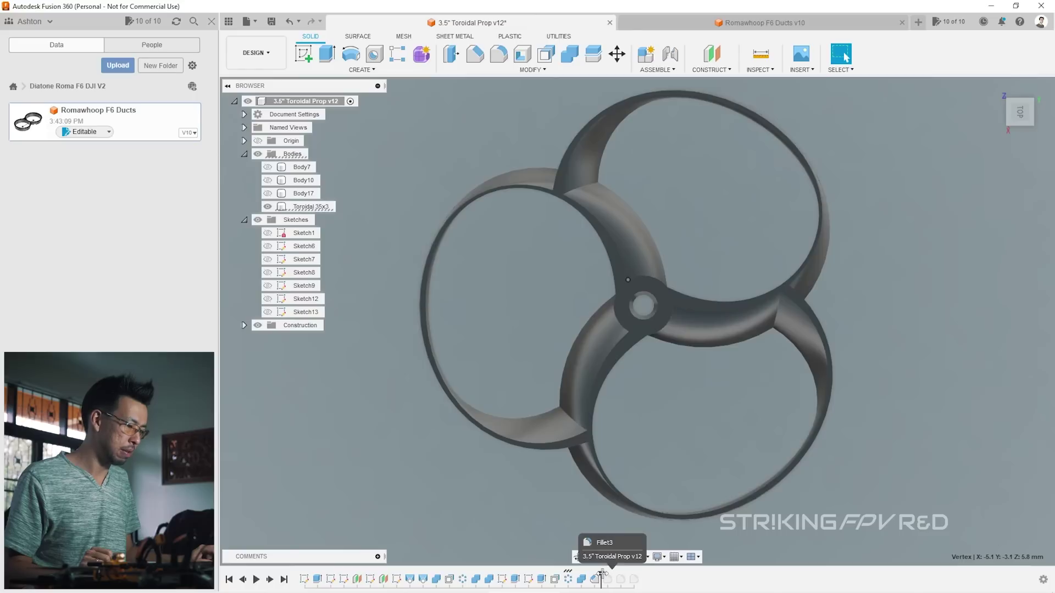
Step: Roll the history to the end and inspect the new hub fillets from a tilted angle
{"action": "left_click", "coordinate": [653, 338]}
{"action": "left_click_drag", "start_coordinate": [601, 577], "coordinate": [641, 578]}
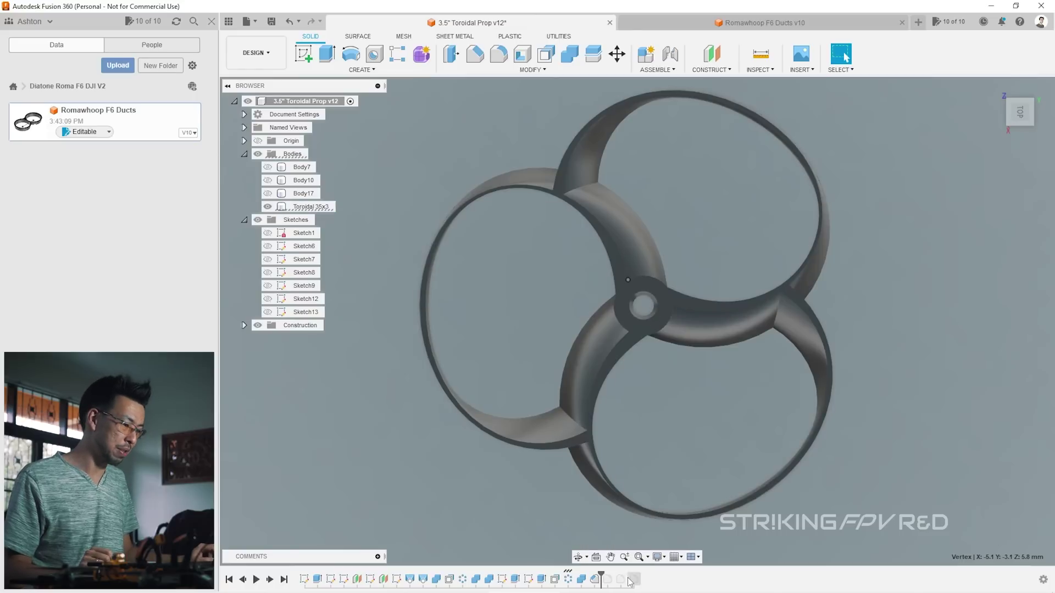
{"action": "left_click", "coordinate": [1021, 112]}
{"action": "scroll", "coordinate": [643, 275], "scroll_direction": "up", "scroll_amount": 5}
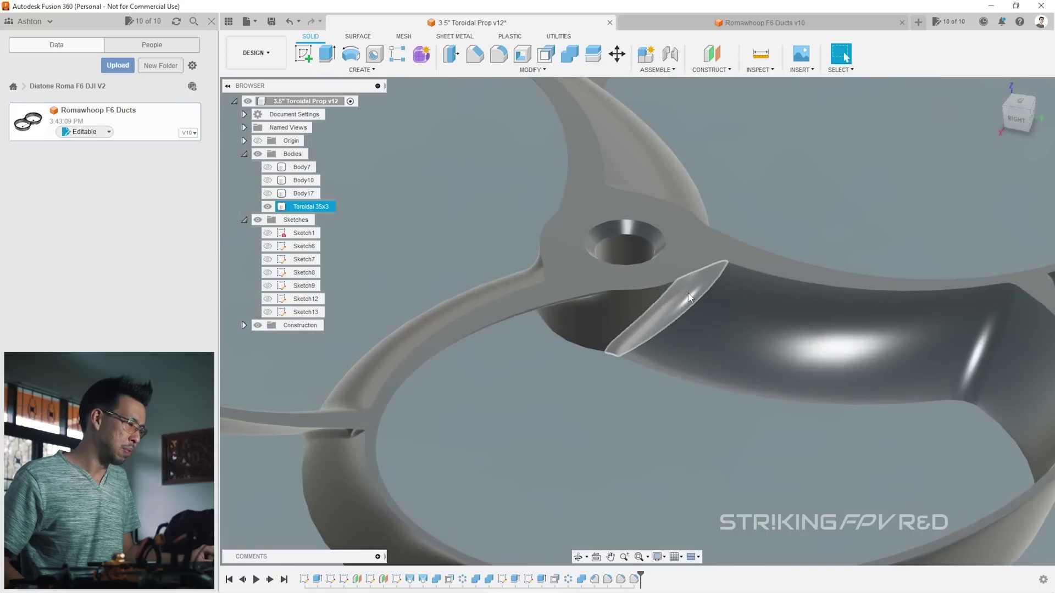
{"action": "left_click", "coordinate": [659, 307]}
{"action": "left_click", "coordinate": [845, 176]}
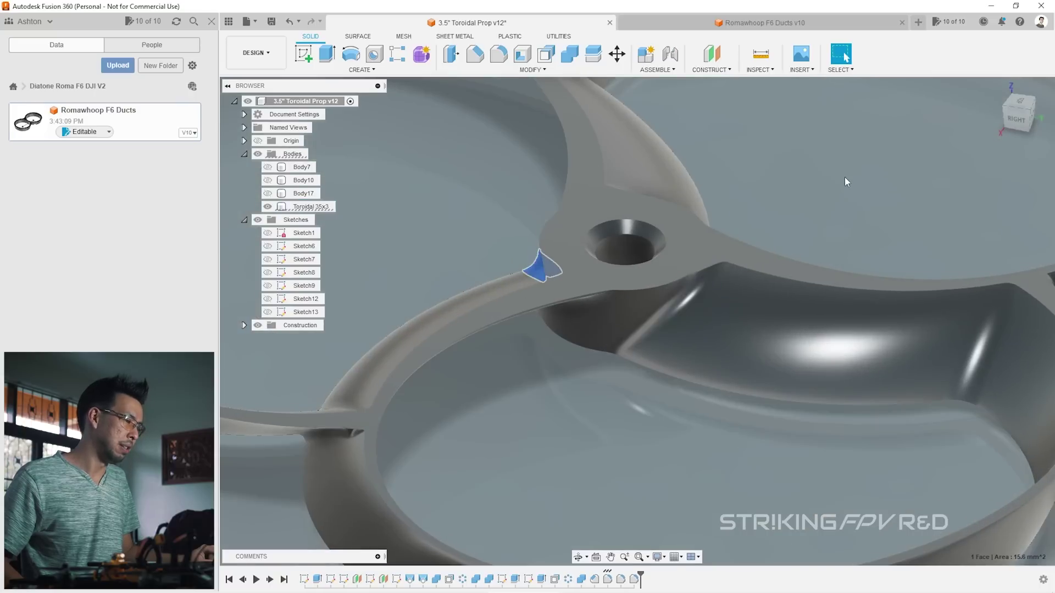
{"action": "scroll", "coordinate": [597, 250], "scroll_direction": "down", "scroll_amount": 8}
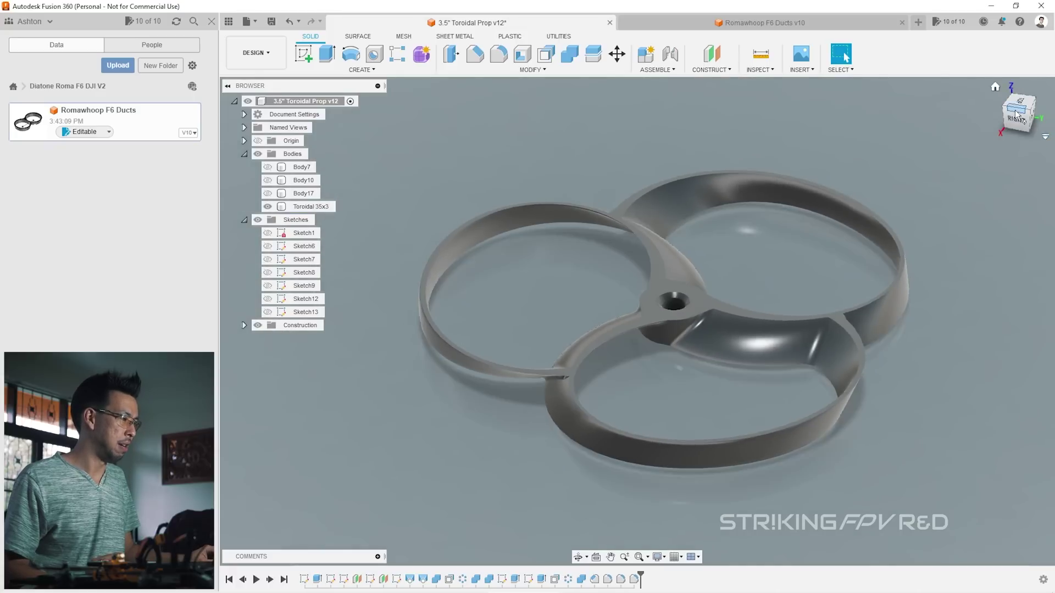
Step: Switch the view to perspective and orbit to a rear top view of the prop
{"action": "left_click", "coordinate": [1045, 136]}
{"action": "left_click", "coordinate": [971, 141]}
{"action": "mouse_move", "coordinate": [1030, 133]}
{"action": "middle_mouse_down", "text": "shift"}
{"action": "mouse_move", "coordinate": [971, 118]}
{"action": "mouse_move", "coordinate": [852, 114]}
{"action": "mouse_move", "coordinate": [961, 117]}
{"action": "middle_mouse_up", "text": "shift"}
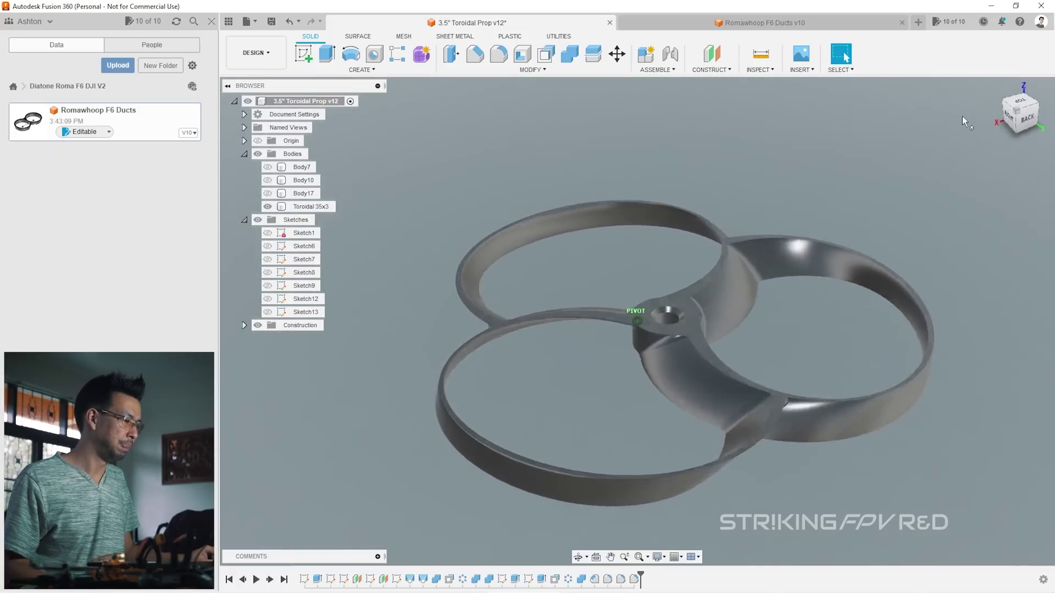